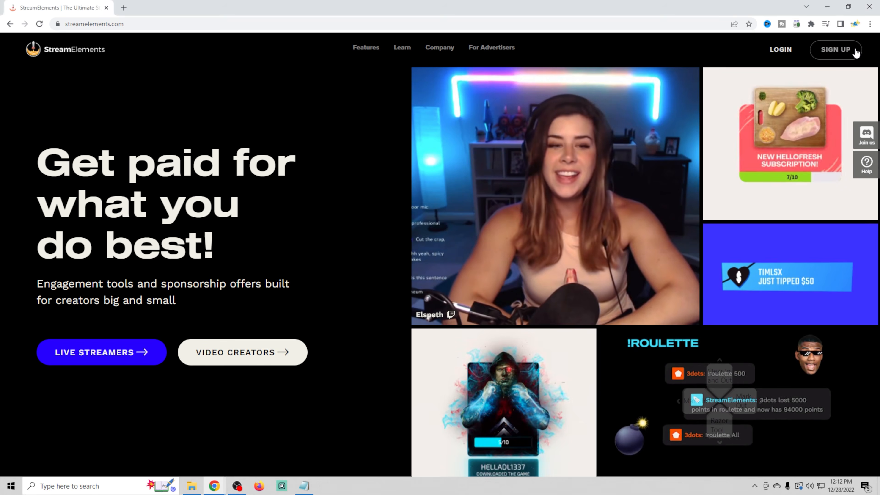
- Start signing up for a StreamElements account from the home page
{"action": "left_click", "coordinate": [848, 52]}
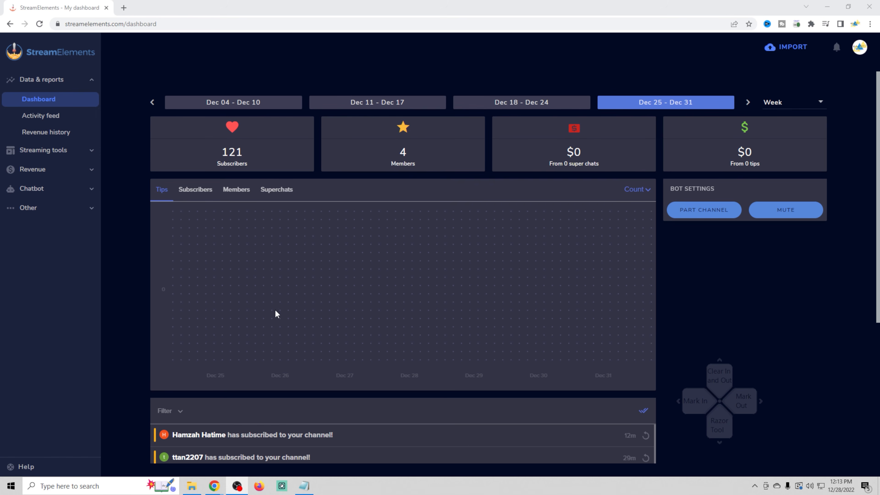
- Open the activity feed and look through the recent channel events
{"action": "left_click", "coordinate": [52, 118]}
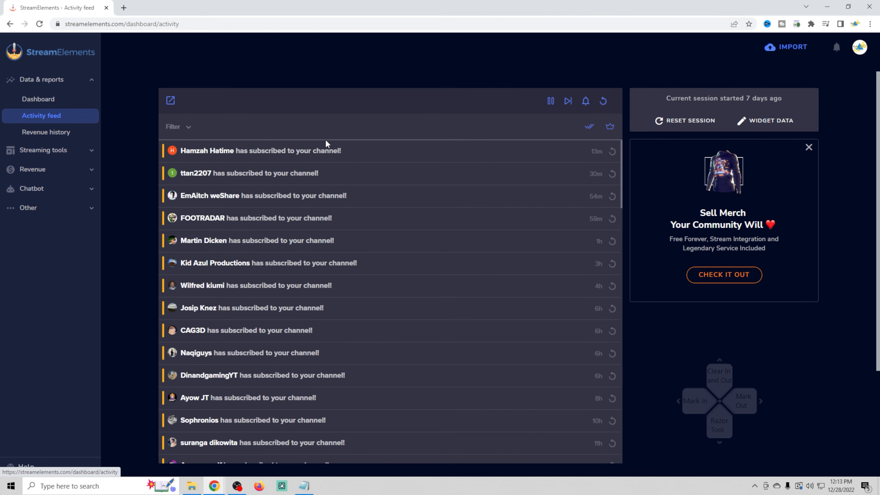
{"action": "scroll", "coordinate": [254, 385], "scroll_direction": "down", "scroll_amount": 4}
{"action": "scroll", "coordinate": [255, 389], "scroll_direction": "down", "scroll_amount": 5}
{"action": "scroll", "coordinate": [255, 389], "scroll_direction": "up", "scroll_amount": 10}
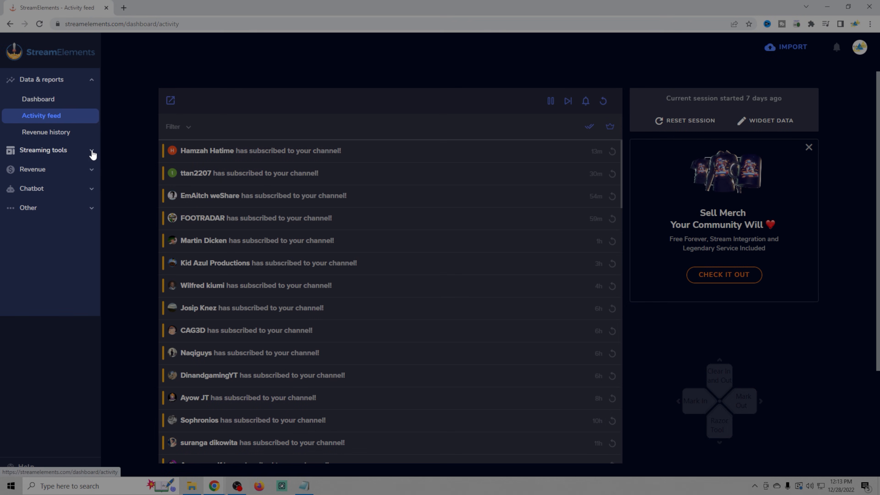
- Reveal the streaming tools and revenue options, and open the tipping setup to look over its page preview
{"action": "left_click", "coordinate": [91, 153]}
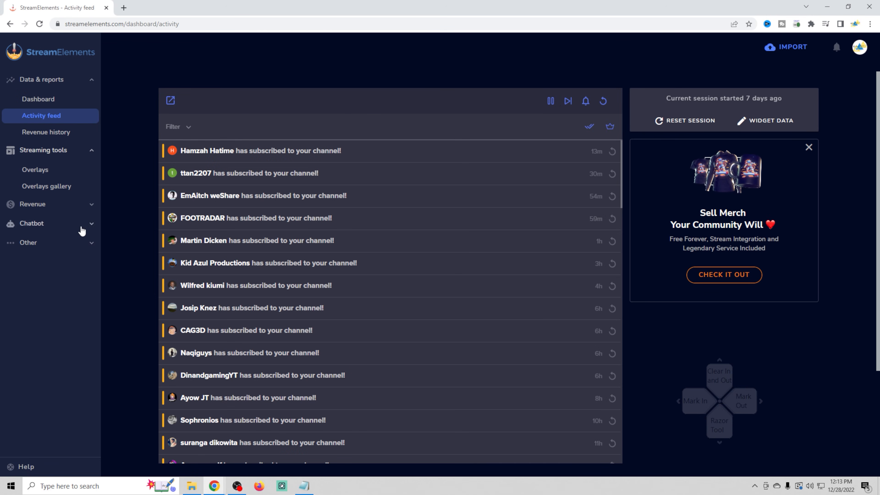
{"action": "left_click", "coordinate": [91, 205]}
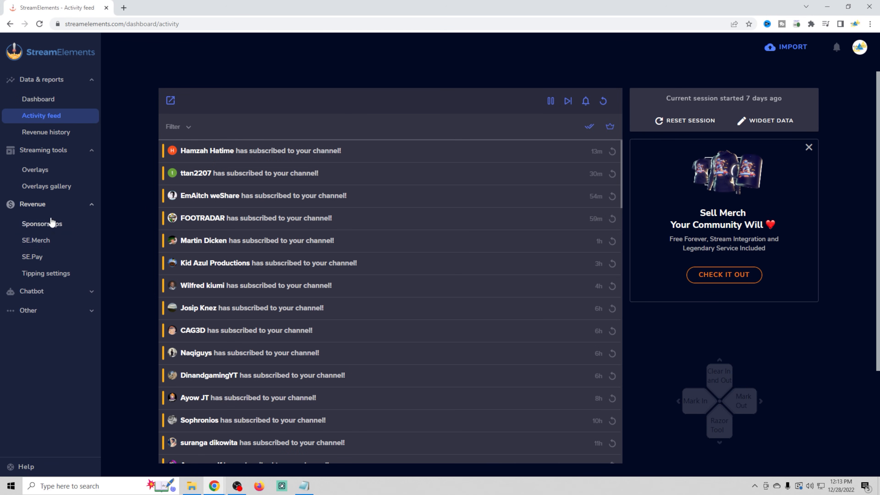
{"action": "left_click", "coordinate": [38, 274]}
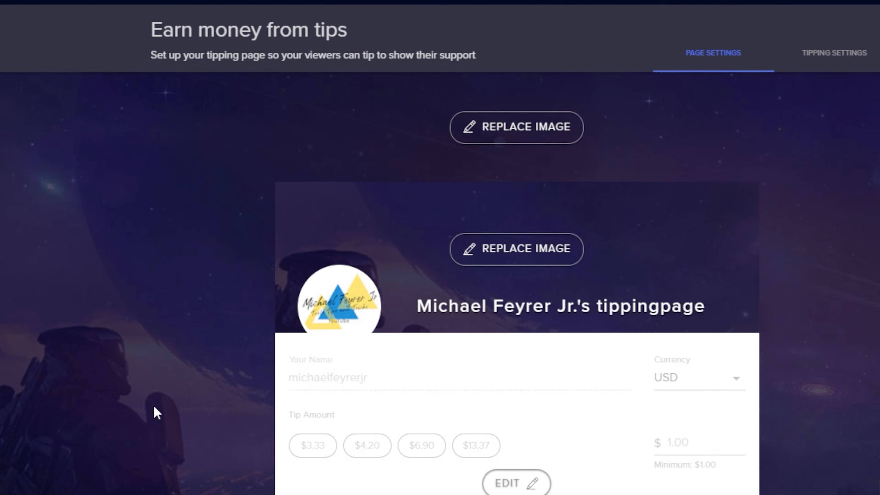
{"action": "scroll", "coordinate": [155, 406], "scroll_direction": "down", "scroll_amount": 1}
{"action": "scroll", "coordinate": [158, 405], "scroll_direction": "up", "scroll_amount": 1}
- Switch to the detailed tipping settings and review the Page Settings for currency, tip amounts, message length, login requirement and presets
{"action": "left_click", "coordinate": [831, 55]}
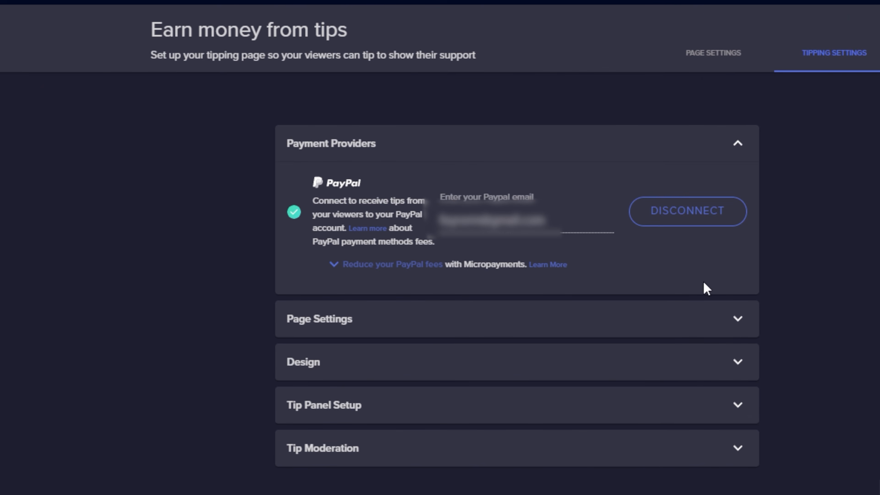
{"action": "left_click", "coordinate": [444, 331]}
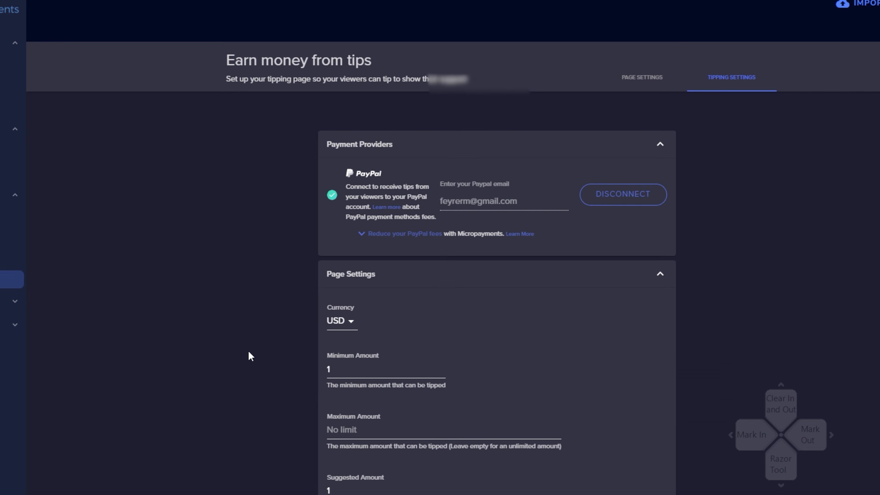
{"action": "scroll", "coordinate": [248, 351], "scroll_direction": "down", "scroll_amount": 3}
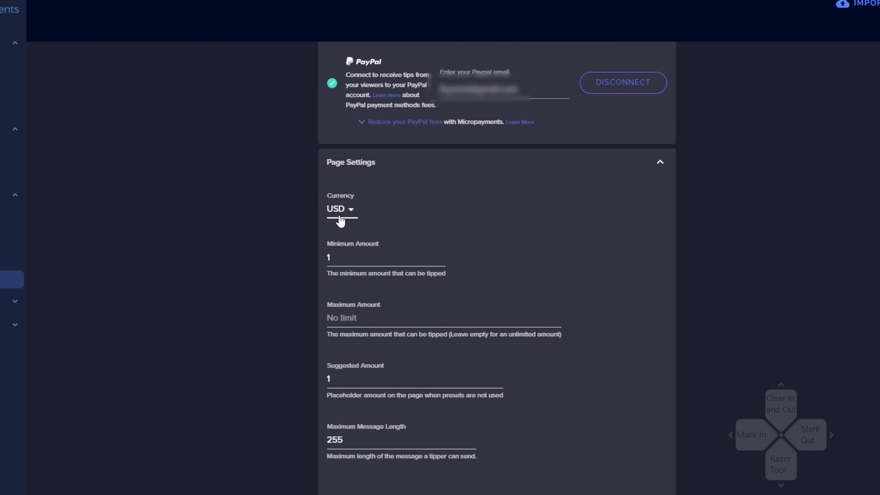
{"action": "scroll", "coordinate": [326, 324], "scroll_direction": "down", "scroll_amount": 3}
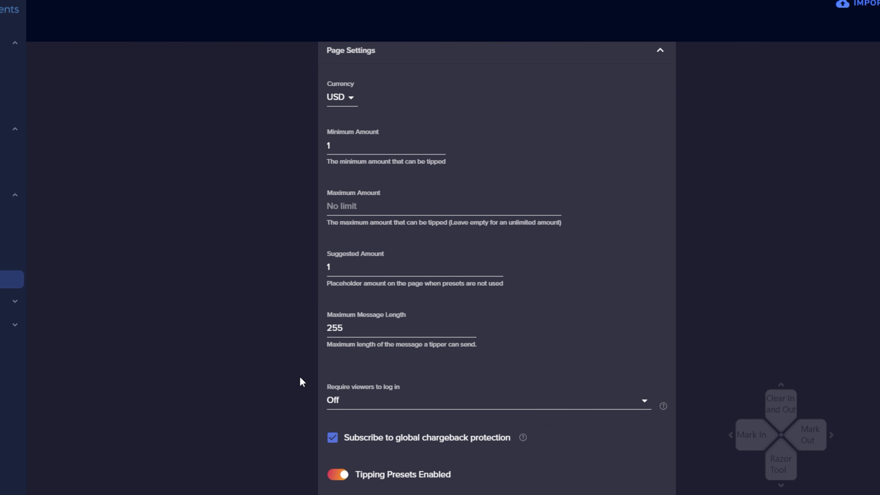
{"action": "scroll", "coordinate": [300, 377], "scroll_direction": "down", "scroll_amount": 2}
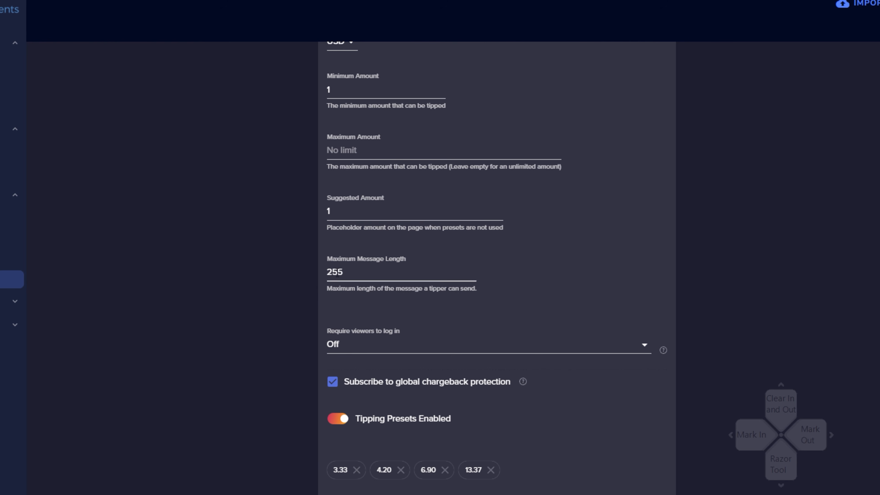
{"action": "scroll", "coordinate": [306, 296], "scroll_direction": "down", "scroll_amount": 5}
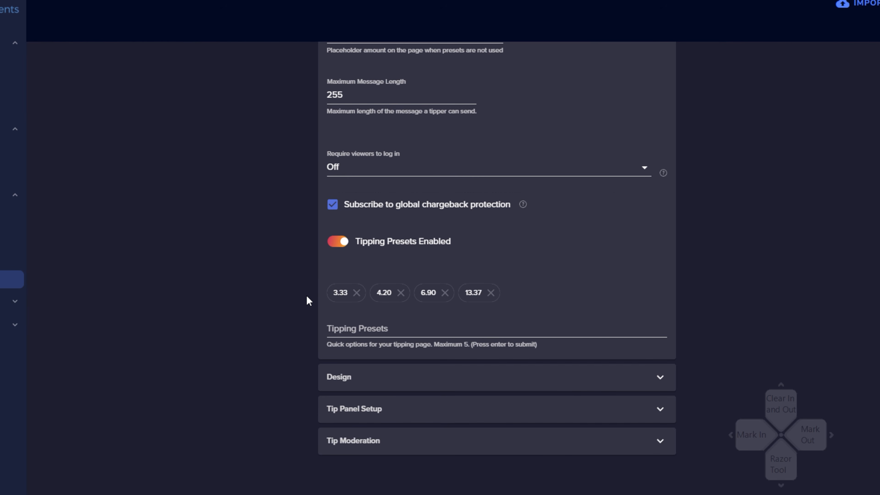
- Expand the Design section and review the tipping page title, message to tippers, images and leaderboard options
{"action": "left_click", "coordinate": [562, 385]}
{"action": "scroll", "coordinate": [288, 386], "scroll_direction": "down", "scroll_amount": 6}
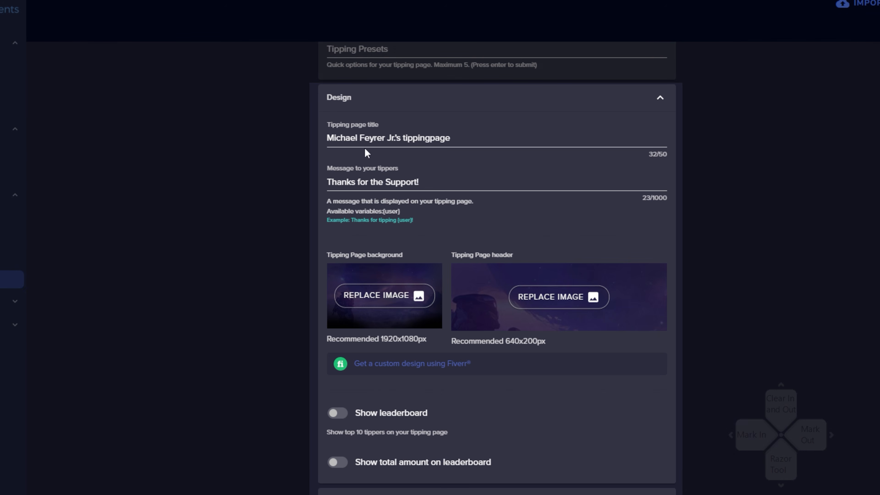
{"action": "left_click", "coordinate": [345, 135]}
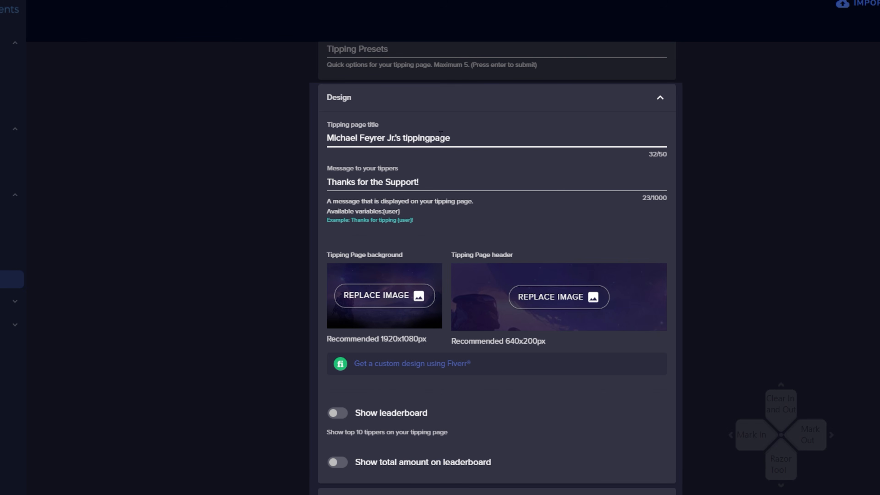
{"action": "left_click", "coordinate": [354, 182]}
{"action": "left_click", "coordinate": [325, 221]}
{"action": "scroll", "coordinate": [297, 357], "scroll_direction": "down", "scroll_amount": 2}
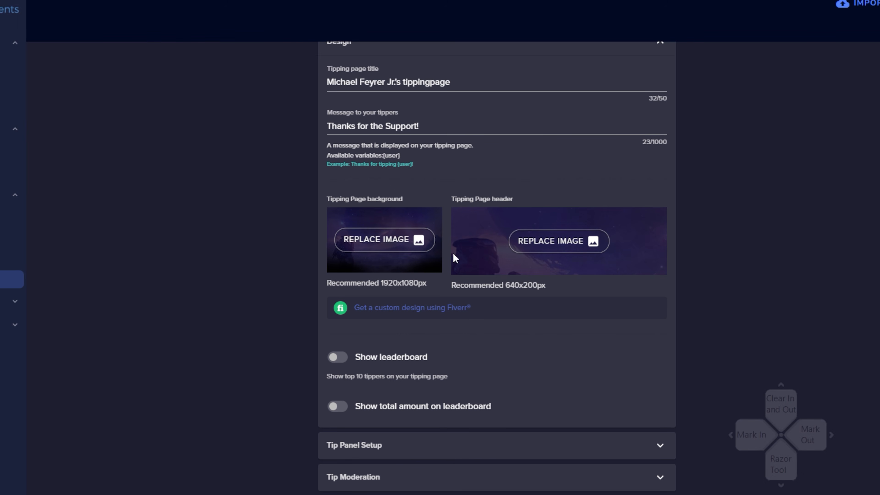
{"action": "scroll", "coordinate": [426, 353], "scroll_direction": "down", "scroll_amount": 1}
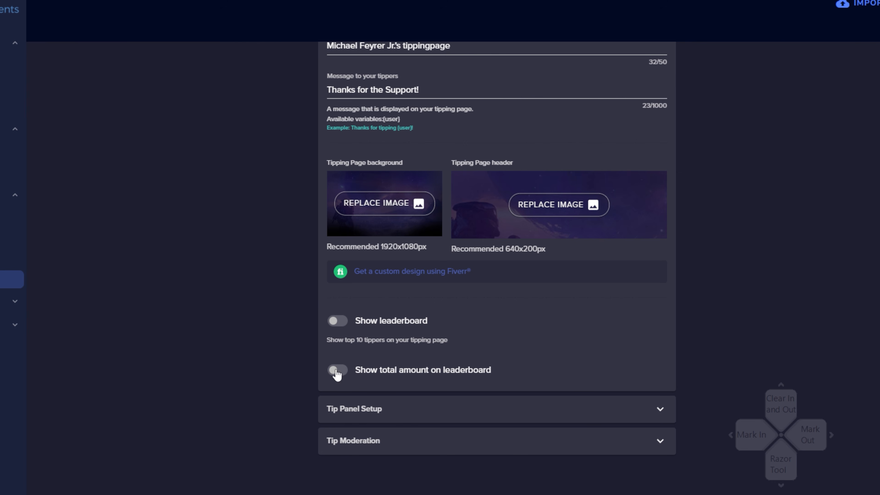
- Expand Tip Panel Setup and highlight the full tipping page link for the YouTube tipping panel
{"action": "left_click", "coordinate": [659, 412]}
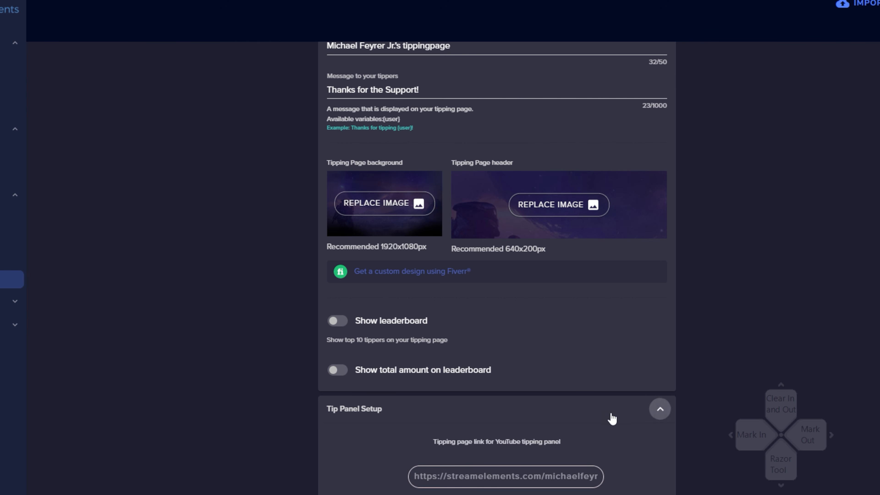
{"action": "scroll", "coordinate": [610, 417], "scroll_direction": "down", "scroll_amount": 3}
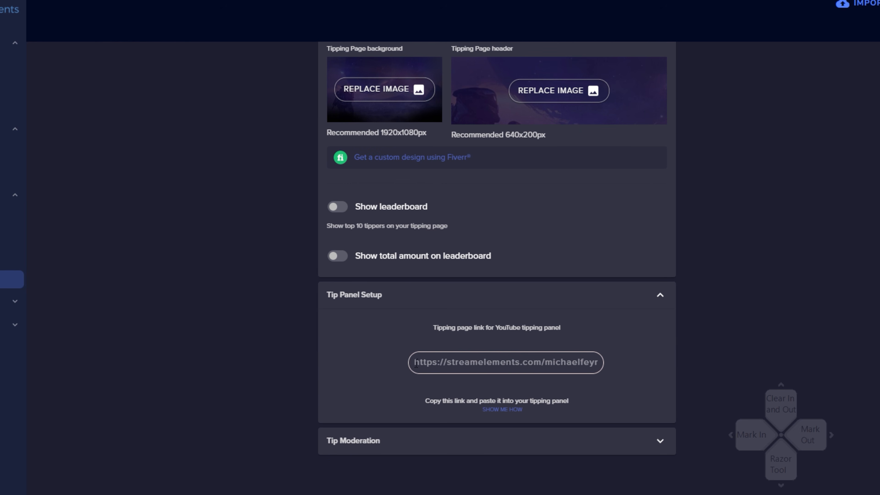
{"action": "left_click_drag", "start_coordinate": [416, 364], "coordinate": [605, 365]}
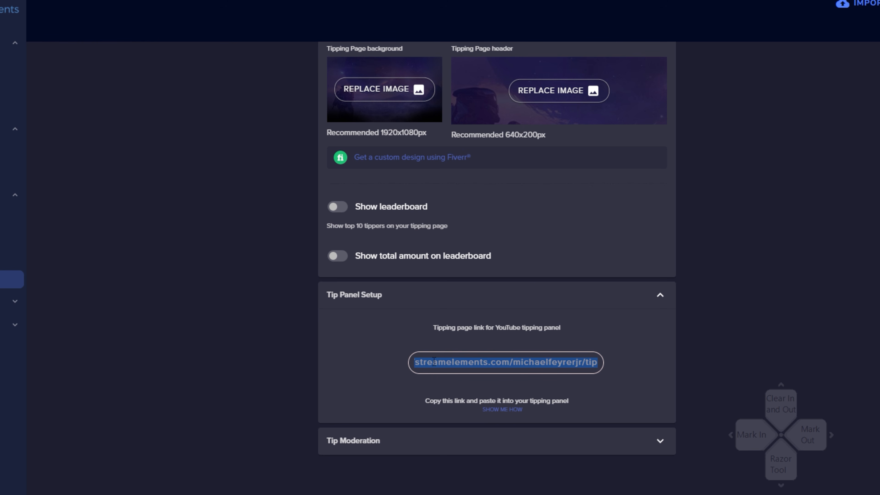
{"action": "left_click", "coordinate": [345, 358]}
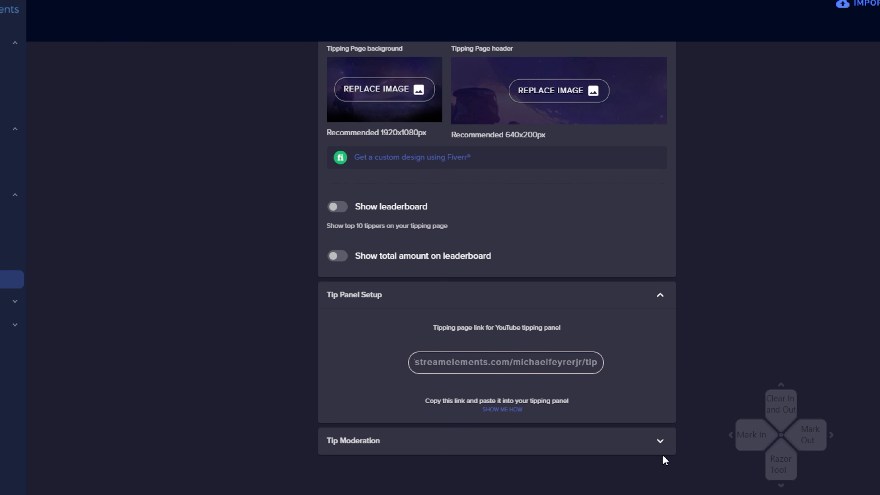
- Examine the Tip Moderation options for message filtering, TTS anti spam and manual approval, and collapse that section again
{"action": "left_click", "coordinate": [660, 441]}
{"action": "scroll", "coordinate": [405, 401], "scroll_direction": "down", "scroll_amount": 8}
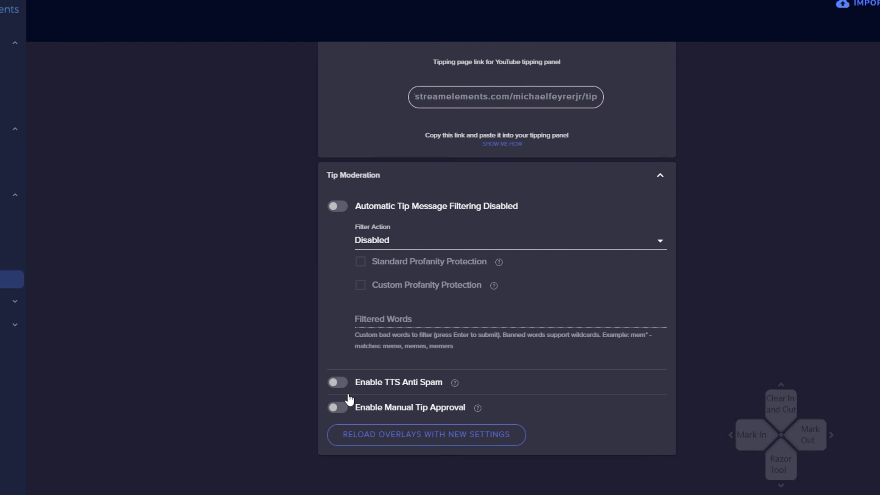
{"action": "scroll", "coordinate": [348, 399], "scroll_direction": "up", "scroll_amount": 5}
{"action": "left_click", "coordinate": [660, 342]}
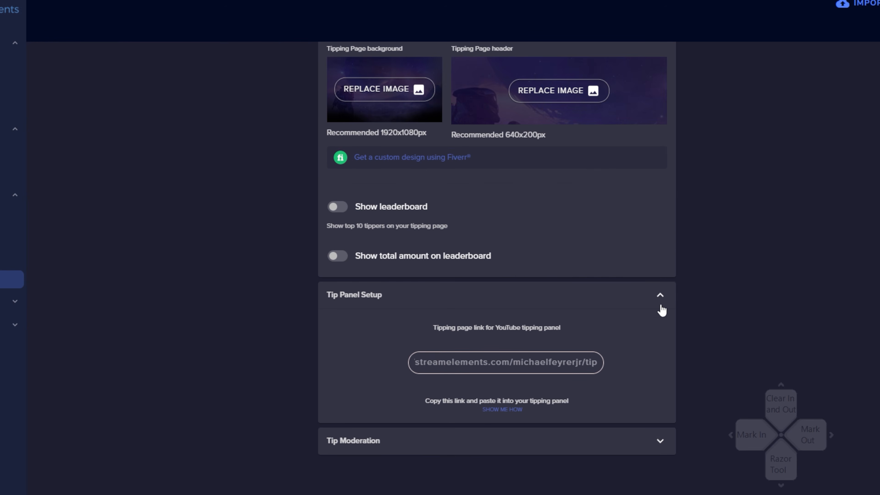
- Collapse the Tip Panel Setup, Design, Page Settings and Payment Providers sections
{"action": "left_click", "coordinate": [660, 297]}
{"action": "scroll", "coordinate": [663, 334], "scroll_direction": "up", "scroll_amount": 3}
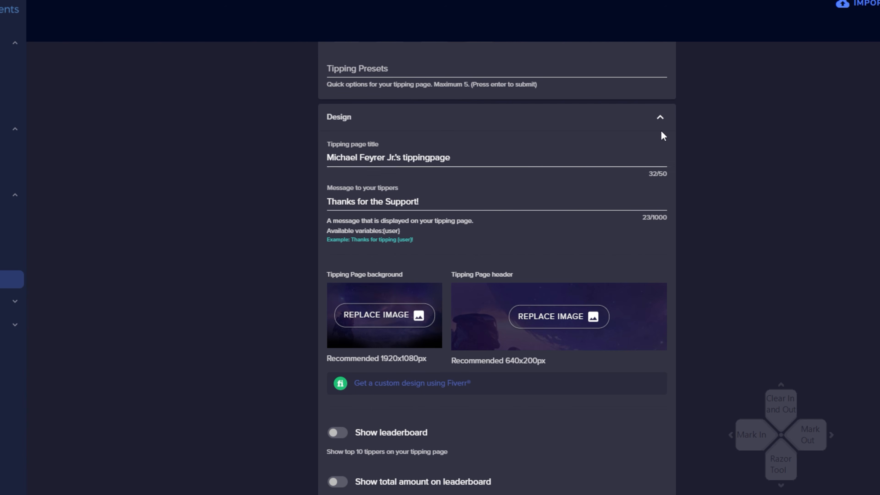
{"action": "left_click", "coordinate": [661, 119]}
{"action": "scroll", "coordinate": [591, 305], "scroll_direction": "up", "scroll_amount": 10}
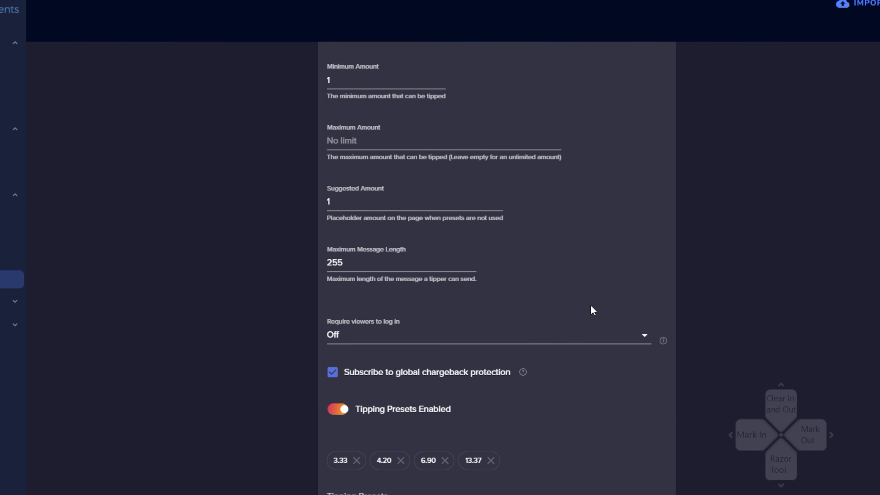
{"action": "scroll", "coordinate": [591, 304], "scroll_direction": "up", "scroll_amount": 2}
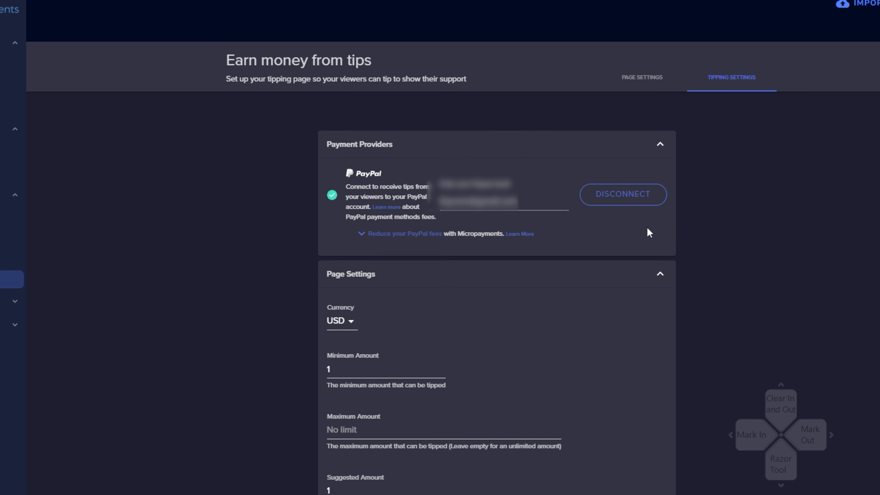
{"action": "left_click", "coordinate": [660, 275]}
{"action": "left_click", "coordinate": [659, 145]}
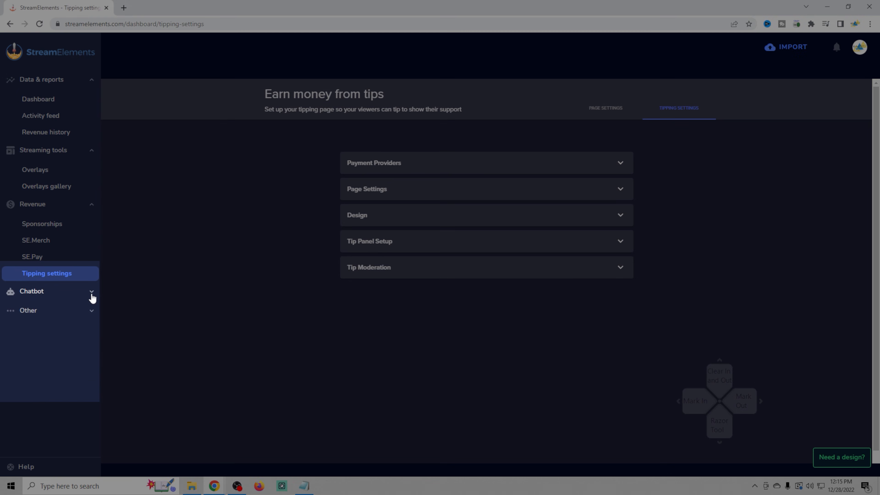
- Open the chatbot's chat commands and look through the default command list
{"action": "left_click", "coordinate": [16, 303]}
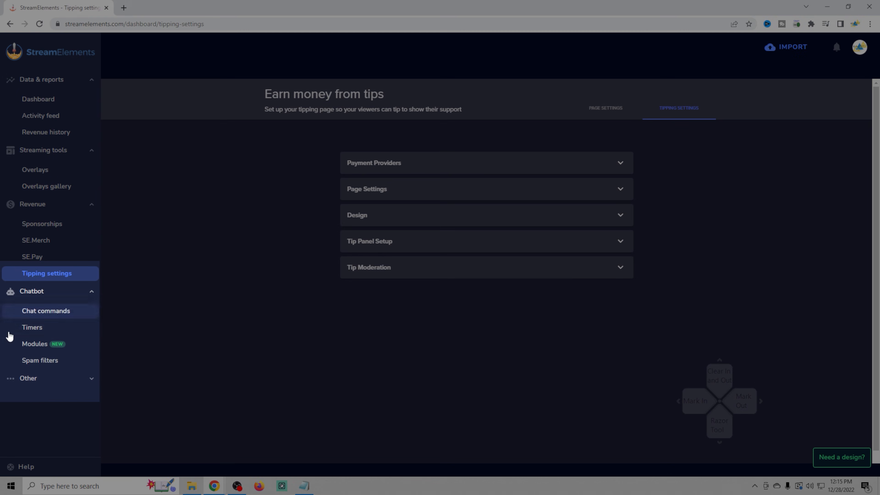
{"action": "left_click", "coordinate": [34, 314]}
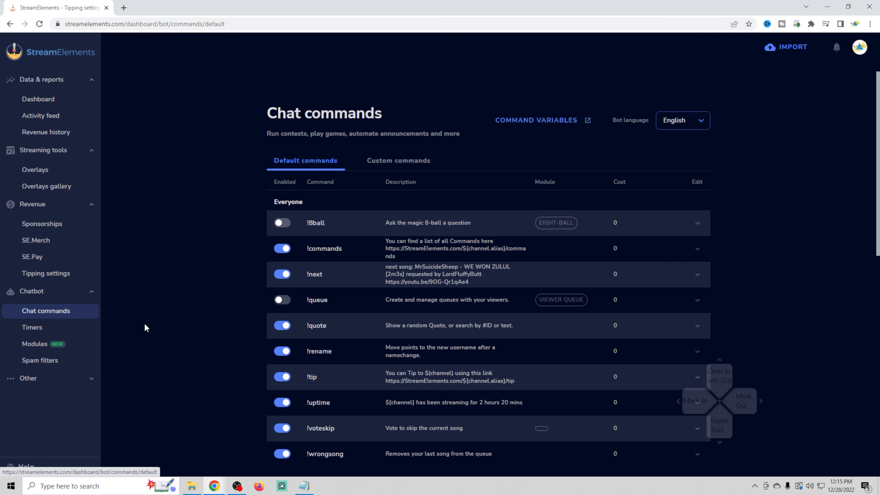
{"action": "scroll", "coordinate": [394, 246], "scroll_direction": "down", "scroll_amount": 4}
{"action": "scroll", "coordinate": [189, 300], "scroll_direction": "up", "scroll_amount": 1}
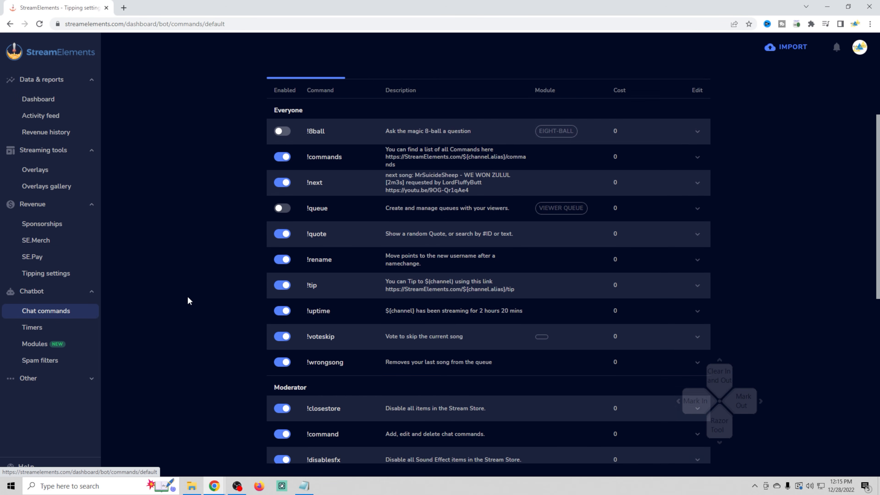
{"action": "scroll", "coordinate": [189, 300], "scroll_direction": "up", "scroll_amount": 3}
- Add a new bot timer to look over its message and interval options, and delete it without activating it
{"action": "left_click", "coordinate": [31, 331]}
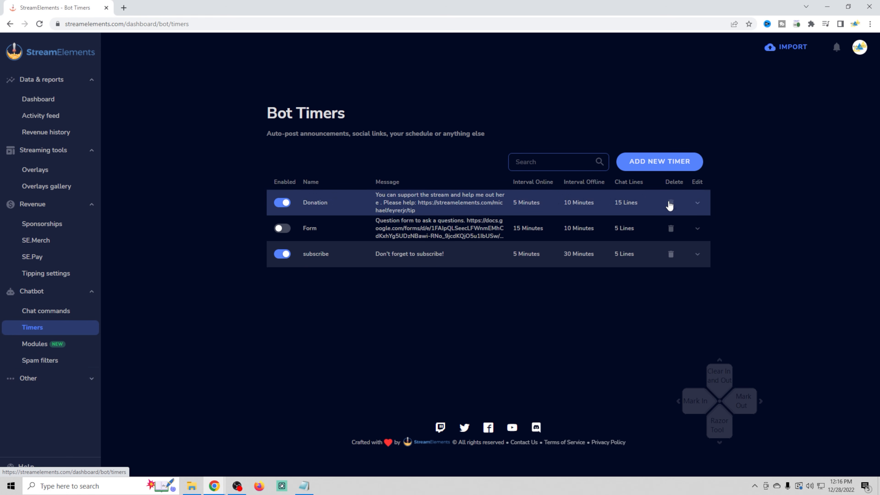
{"action": "left_click", "coordinate": [659, 163]}
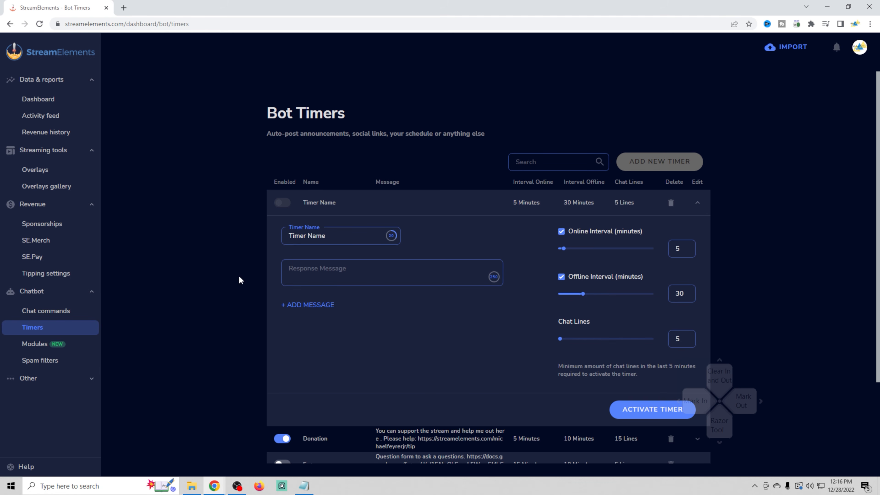
{"action": "scroll", "coordinate": [502, 363], "scroll_direction": "down", "scroll_amount": 3}
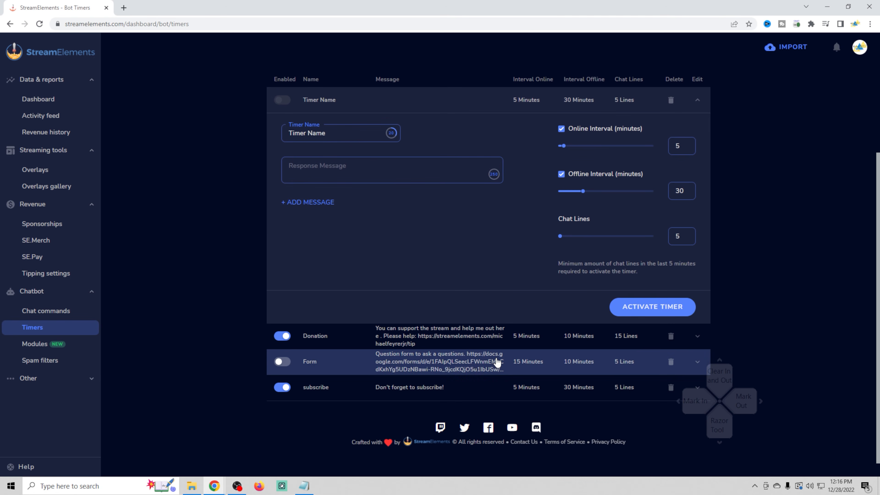
{"action": "scroll", "coordinate": [497, 362], "scroll_direction": "up", "scroll_amount": 3}
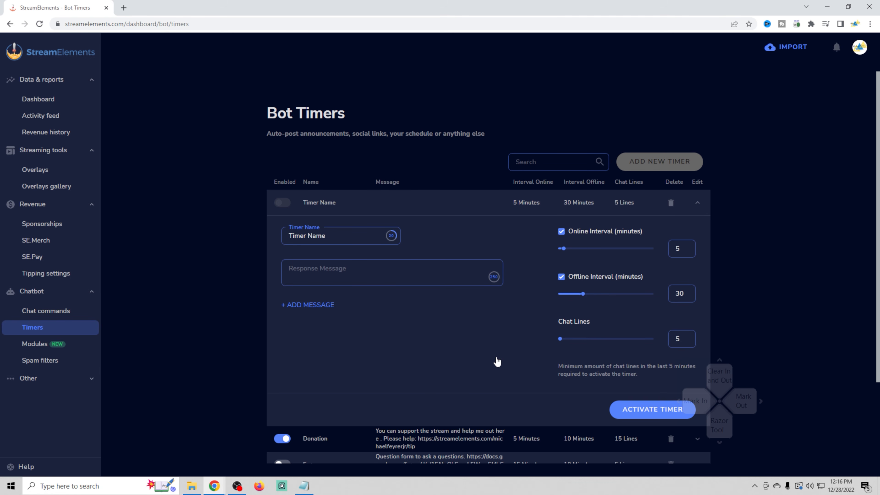
{"action": "left_click", "coordinate": [671, 202]}
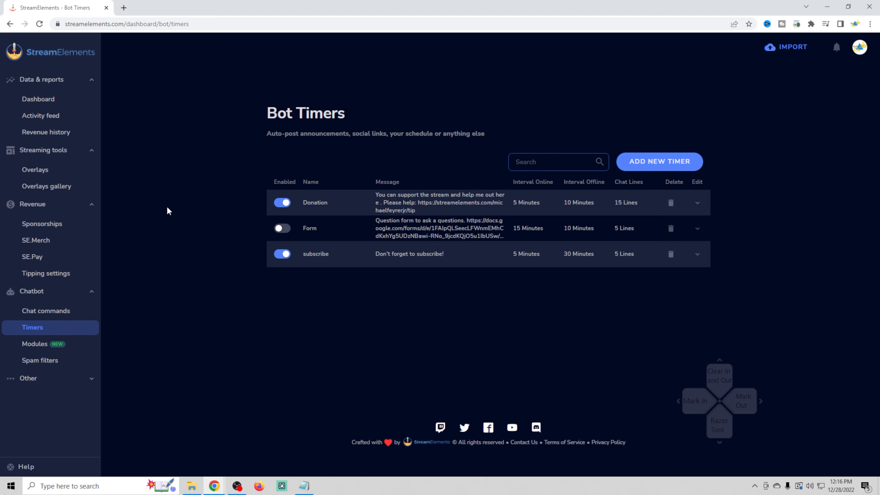
- Open the list of personal stream overlays
{"action": "left_click", "coordinate": [39, 173]}
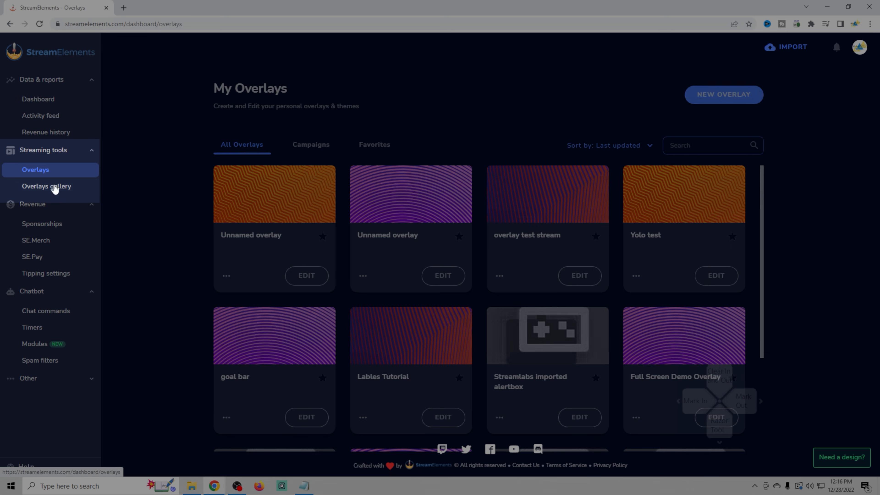
- Start a new overlay in the personal overlays list with a resolution of 1080p
{"action": "scroll", "coordinate": [347, 298], "scroll_direction": "down", "scroll_amount": 6}
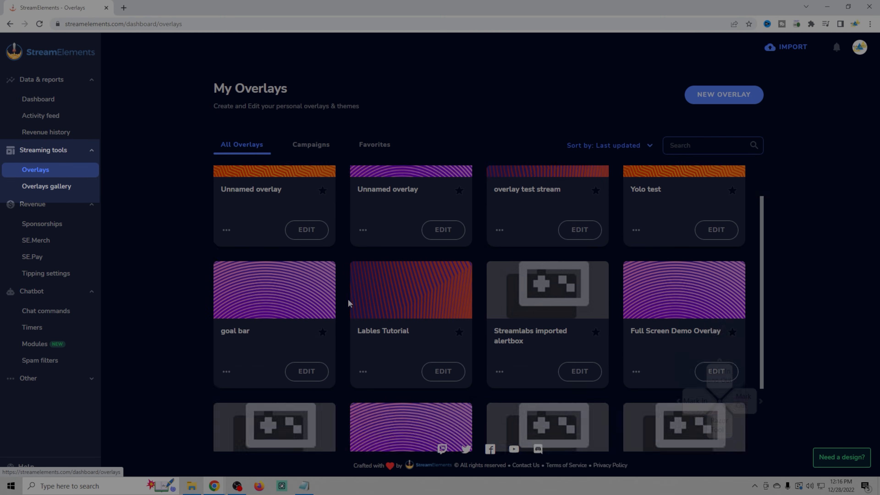
{"action": "scroll", "coordinate": [348, 299], "scroll_direction": "up", "scroll_amount": 6}
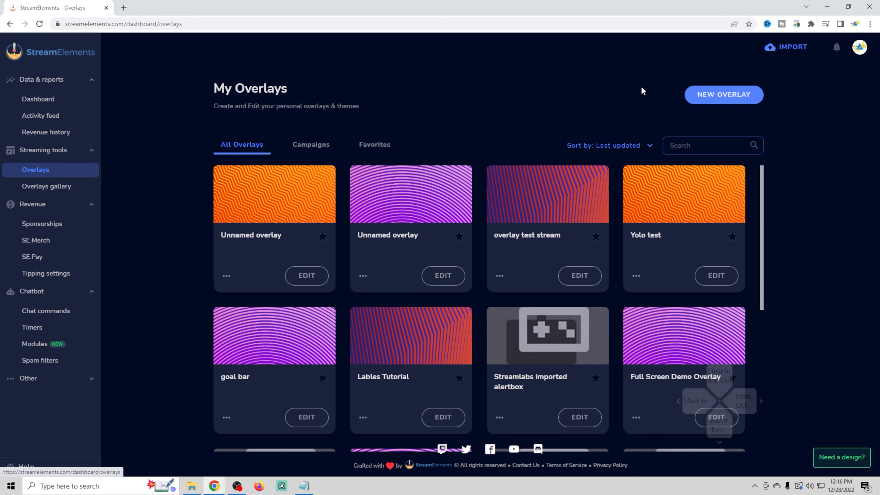
{"action": "left_click", "coordinate": [710, 101]}
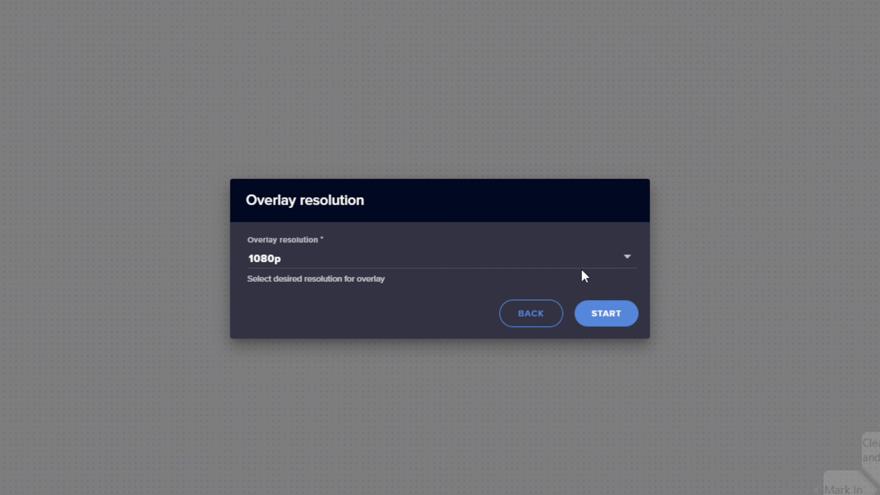
{"action": "left_click", "coordinate": [625, 262]}
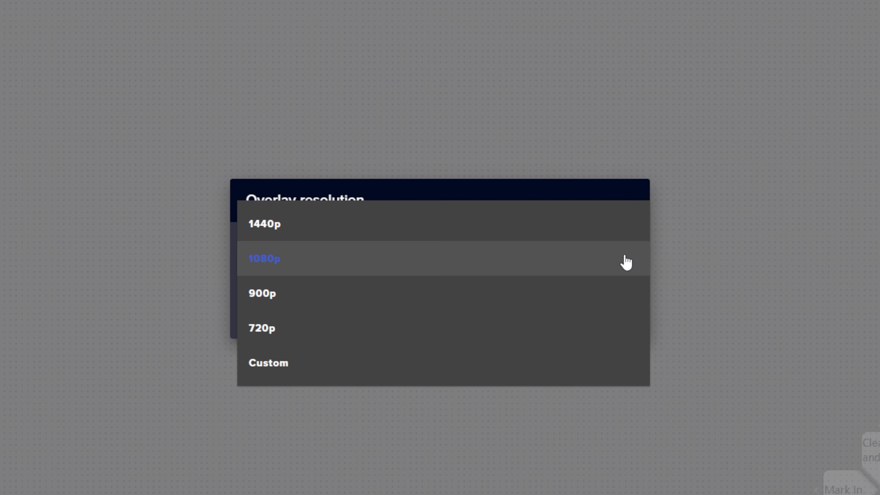
{"action": "left_click", "coordinate": [436, 258]}
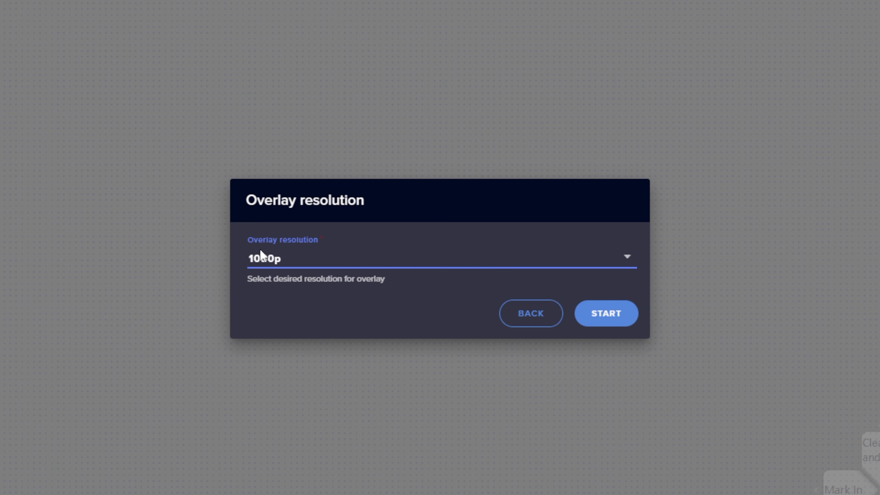
{"action": "left_click", "coordinate": [595, 317]}
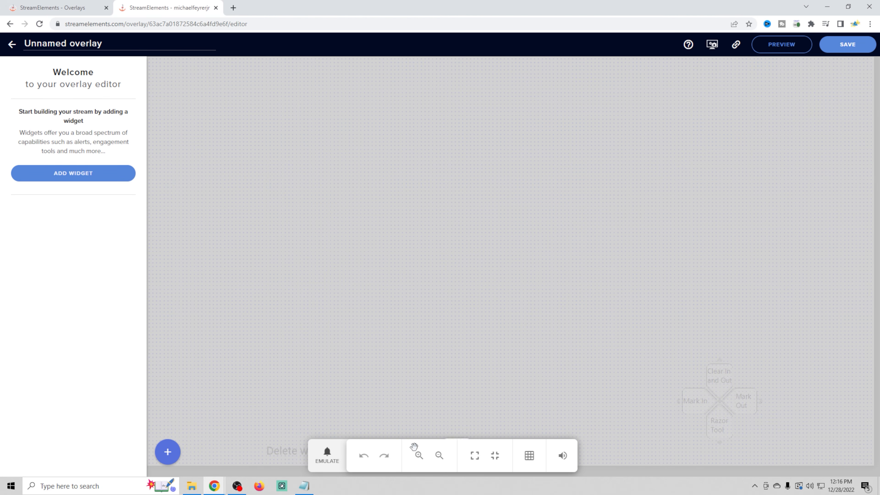
- Name the new overlay "Standard Alerts Youtube" and save it
{"action": "left_click", "coordinate": [439, 455]}
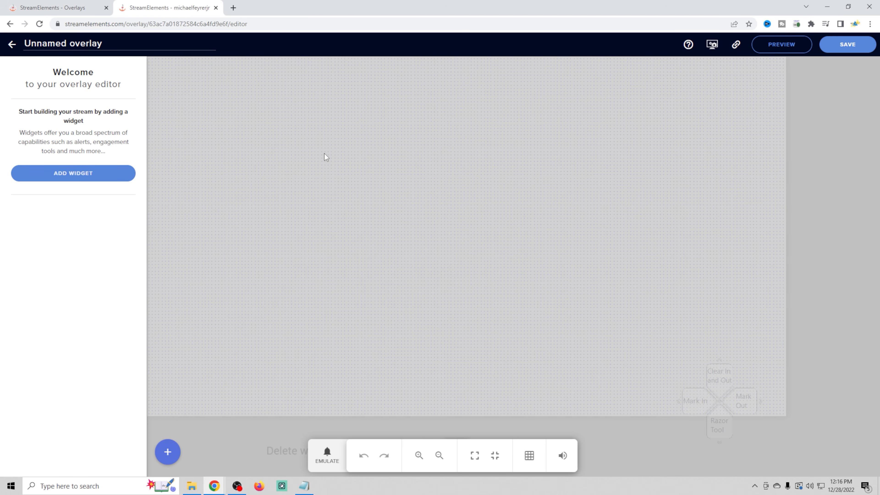
{"action": "triple_click", "coordinate": [87, 43]}
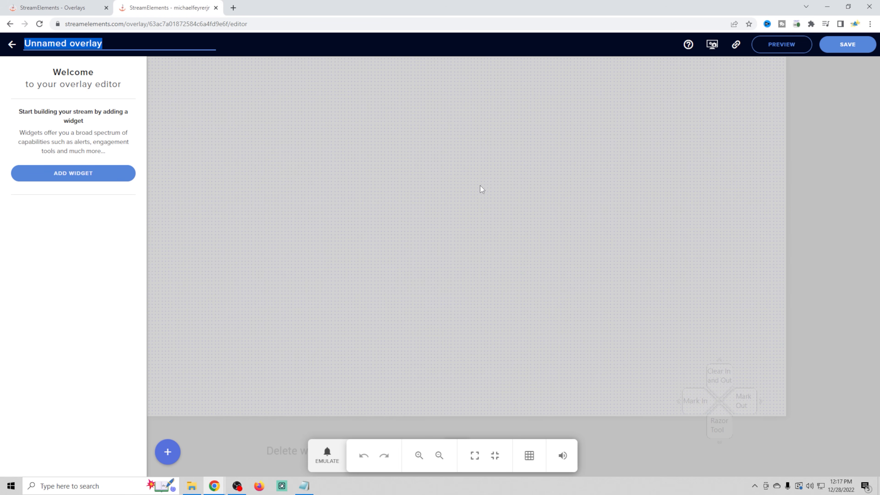
{"action": "type", "text": "Standard Alerts Youtube"}
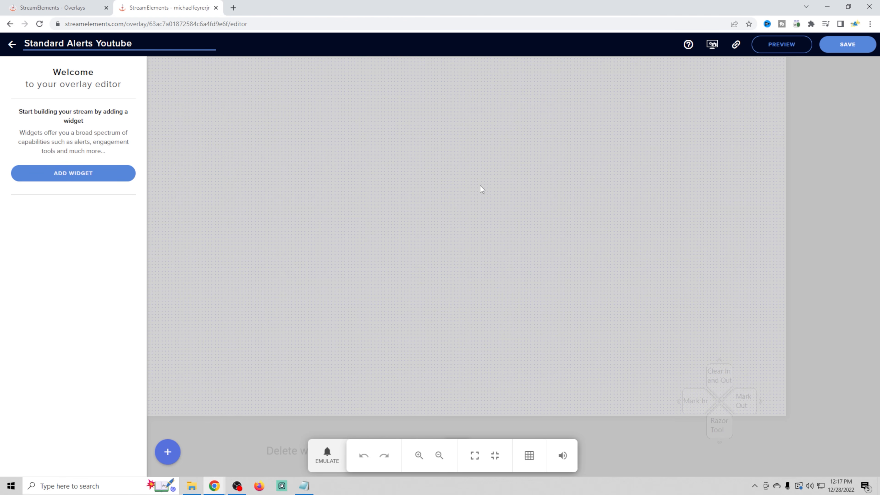
{"action": "left_click", "coordinate": [859, 43]}
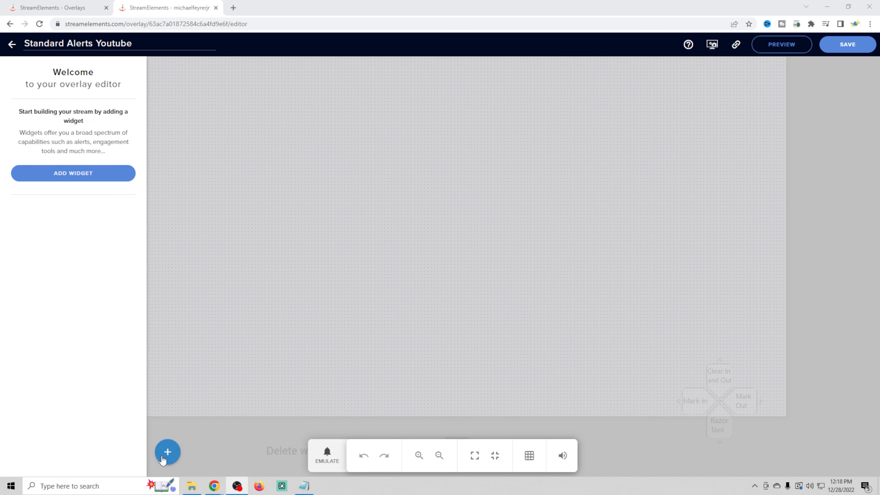
- Add an AlertBox widget to the overlay, turn off its purchase alert and align it with the canvas's upper-left corner
{"action": "left_click", "coordinate": [168, 452]}
{"action": "mouse_move", "coordinate": [222, 259]}
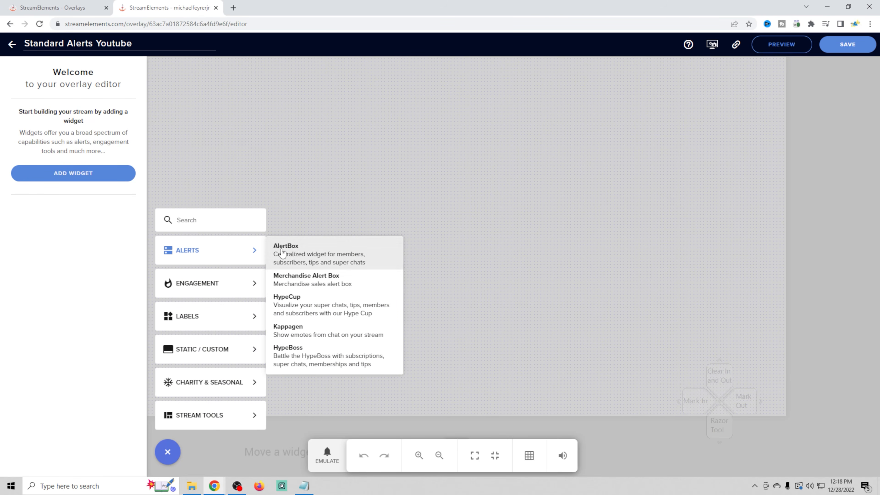
{"action": "left_click", "coordinate": [56, 176]}
{"action": "left_click", "coordinate": [65, 176]}
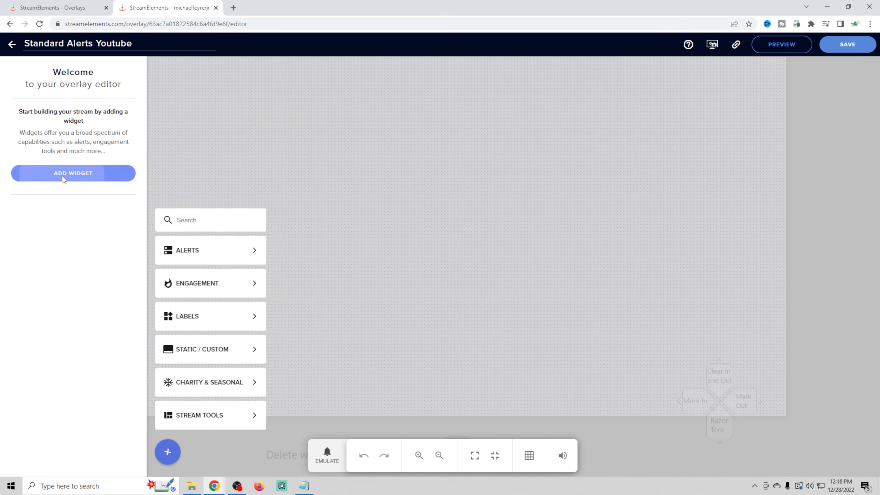
{"action": "mouse_move", "coordinate": [184, 245]}
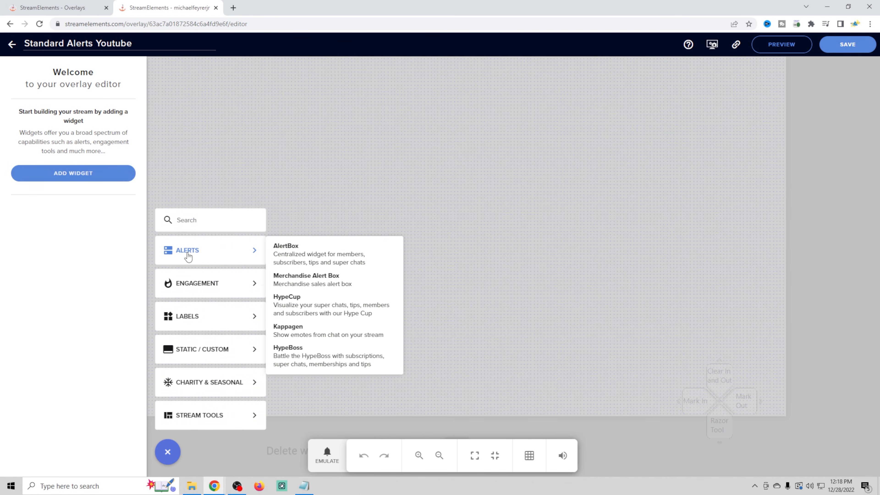
{"action": "left_click", "coordinate": [338, 256]}
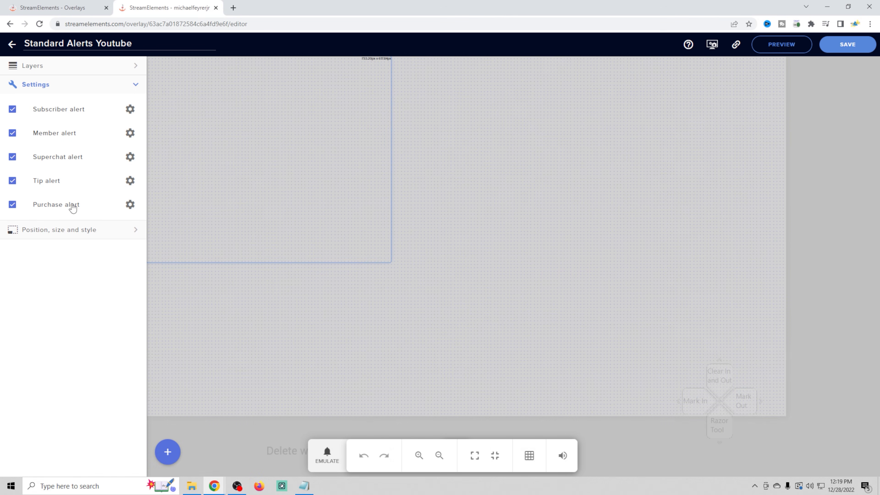
{"action": "left_click", "coordinate": [55, 208]}
{"action": "mouse_move", "coordinate": [273, 125]}
{"action": "left_mouse_down"}
{"action": "mouse_move", "coordinate": [328, 104]}
{"action": "mouse_move", "coordinate": [276, 127]}
{"action": "left_mouse_up"}
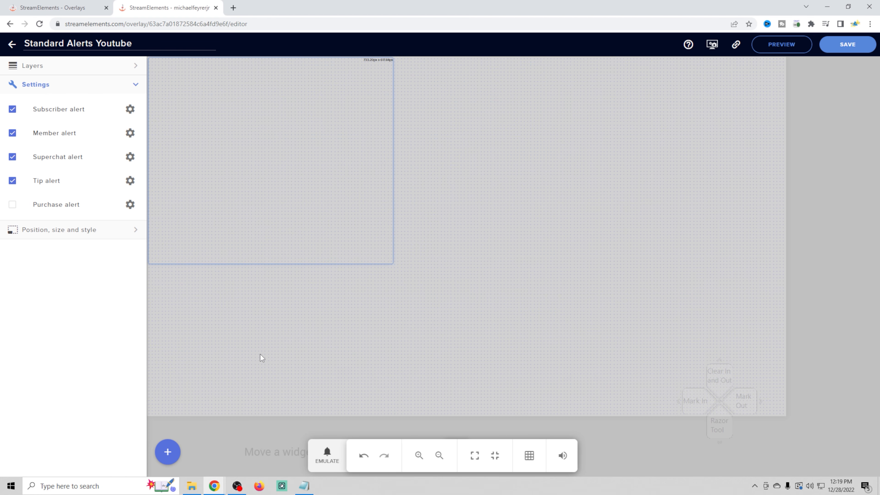
- Emulate a subscriber event to preview its alert, and nudge the AlertBox against the canvas's upper-left corner
{"action": "left_click", "coordinate": [334, 468]}
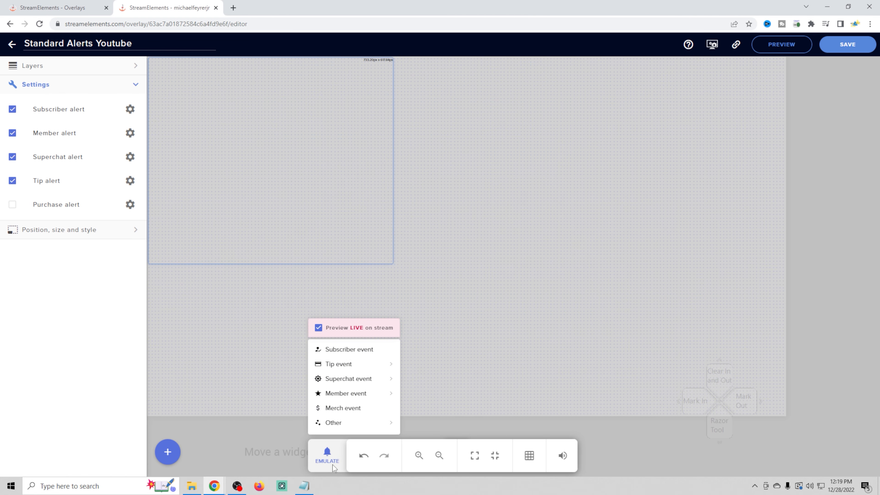
{"action": "left_click", "coordinate": [343, 351]}
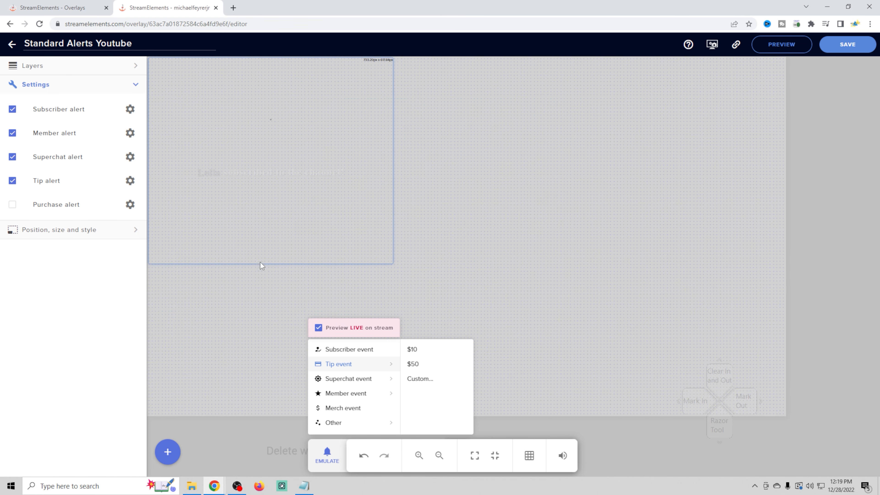
{"action": "left_click", "coordinate": [252, 188]}
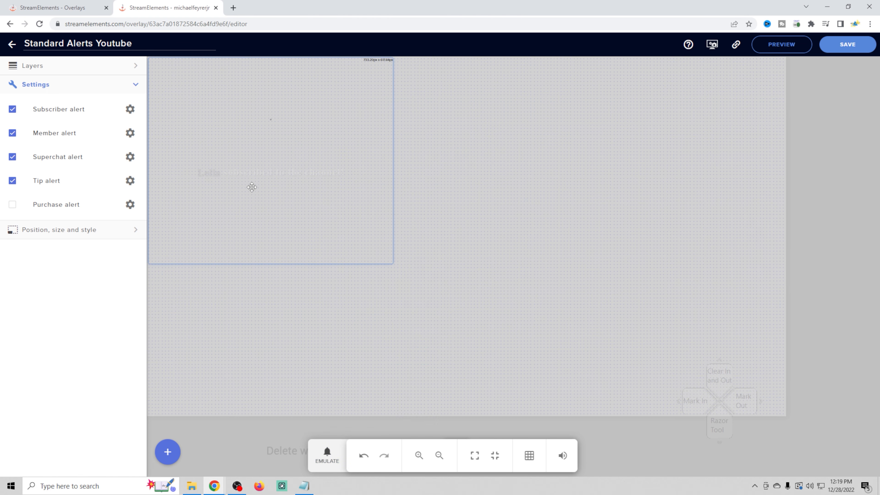
{"action": "left_click_drag", "start_coordinate": [254, 185], "coordinate": [221, 183]}
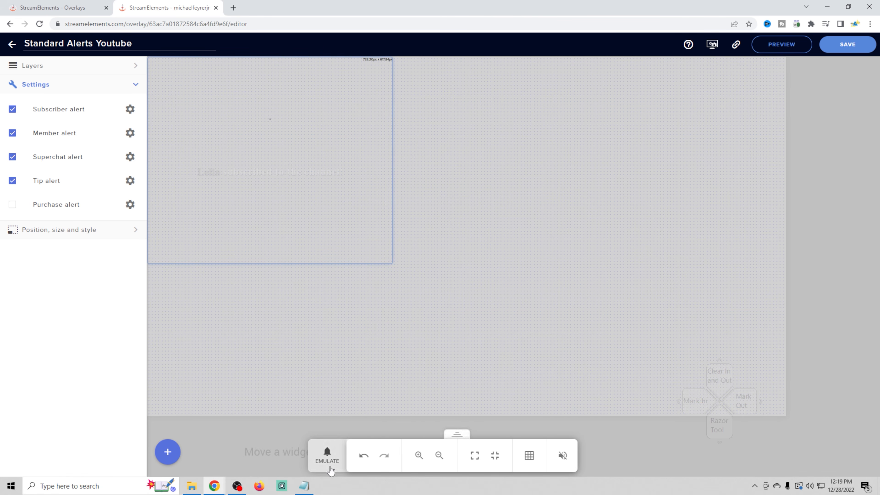
- Preview the default member, tip and superchat alerts by emulating a member event, a $10 tip and a superchat of 10
{"action": "left_click", "coordinate": [327, 456]}
{"action": "mouse_move", "coordinate": [356, 363]}
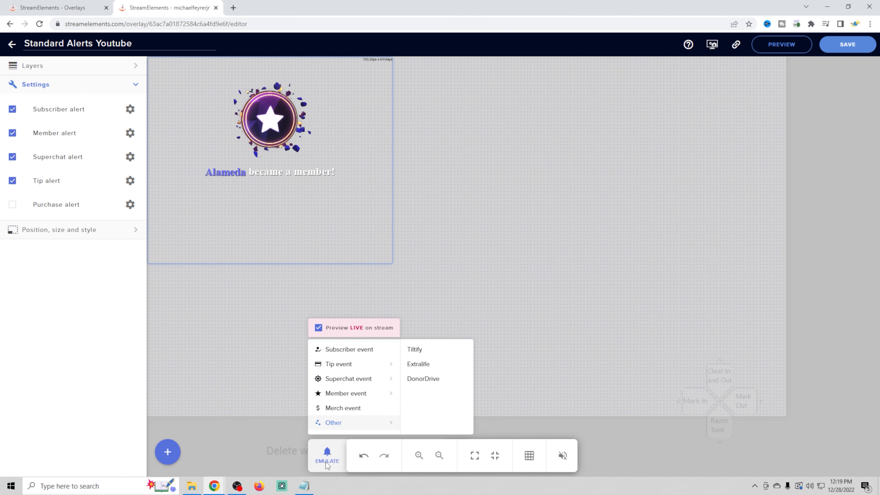
{"action": "mouse_move", "coordinate": [348, 367]}
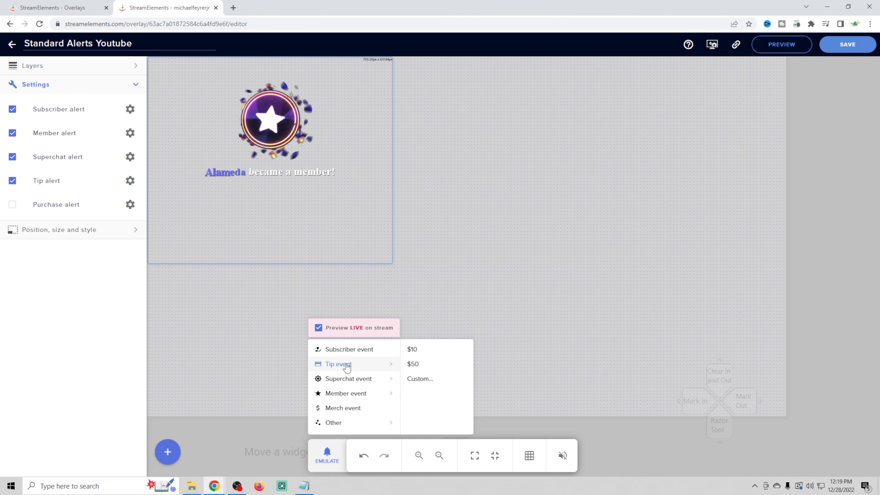
{"action": "left_click", "coordinate": [423, 350]}
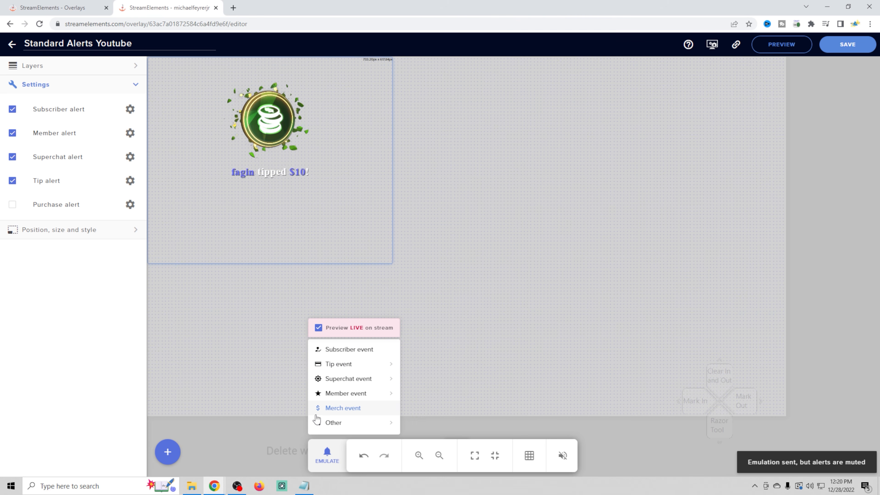
{"action": "mouse_move", "coordinate": [334, 379]}
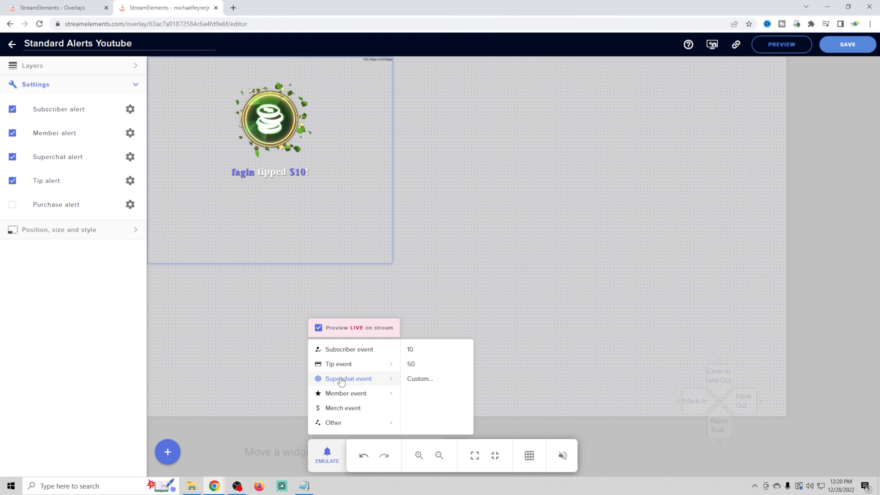
{"action": "left_click", "coordinate": [423, 350]}
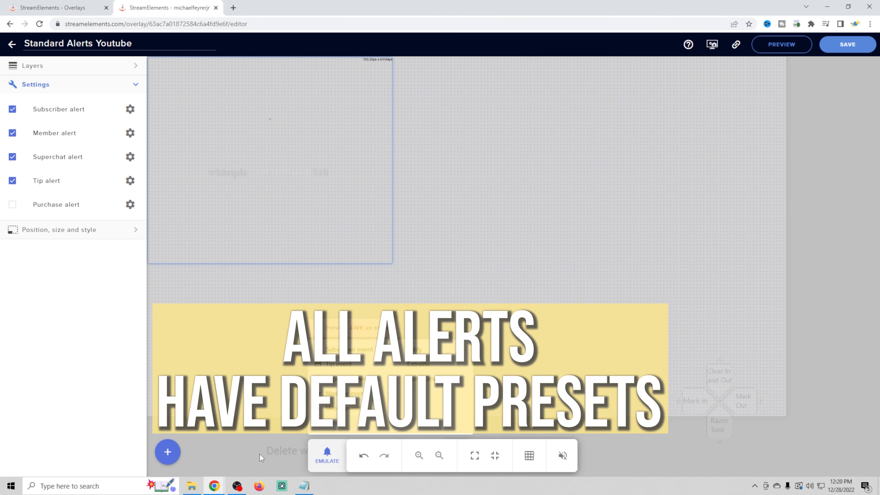
{"action": "left_click", "coordinate": [688, 181]}
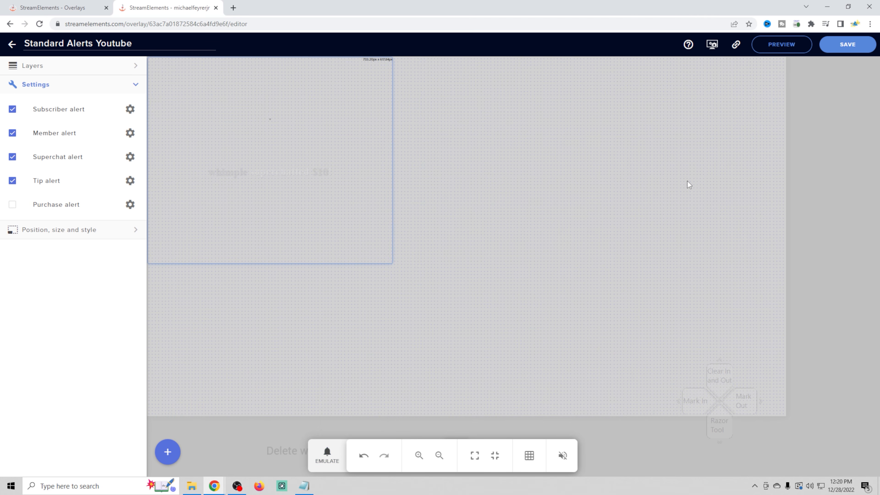
- Save the overlay and copy its overlay URL
{"action": "left_click", "coordinate": [856, 45]}
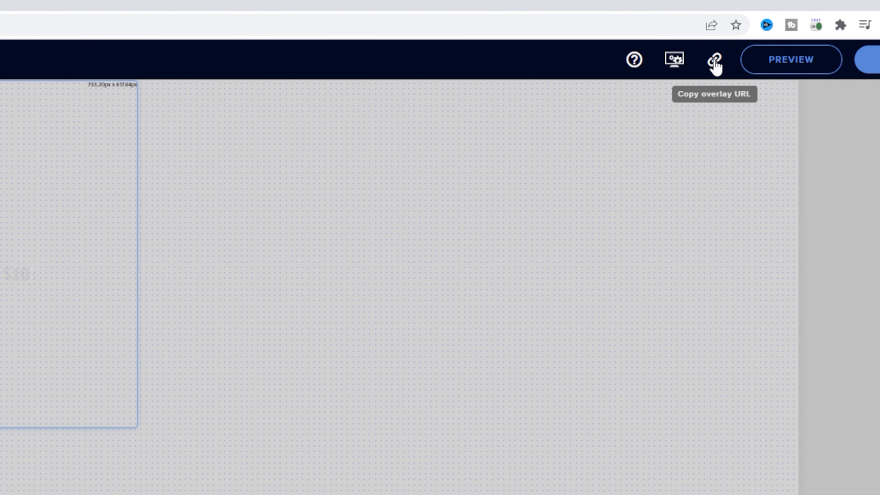
{"action": "left_click", "coordinate": [714, 61]}
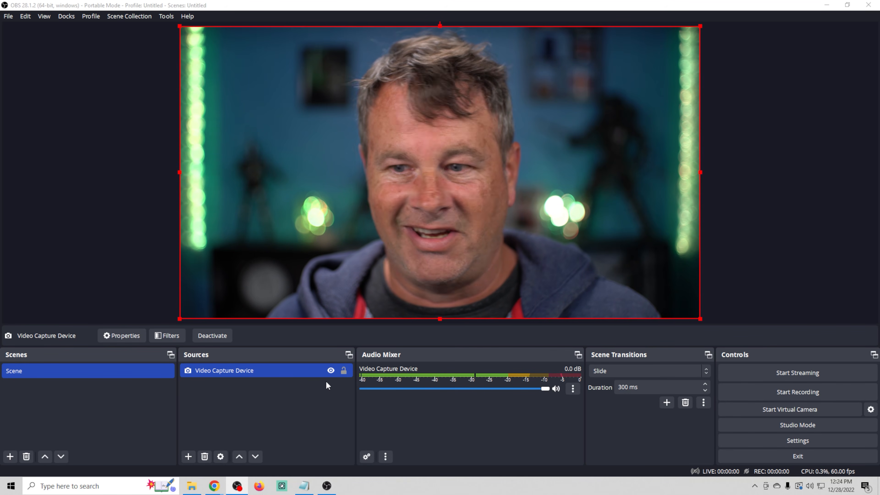
- Switch to OBS and add a new browser source named Alerts to the scene
{"action": "left_click", "coordinate": [187, 457]}
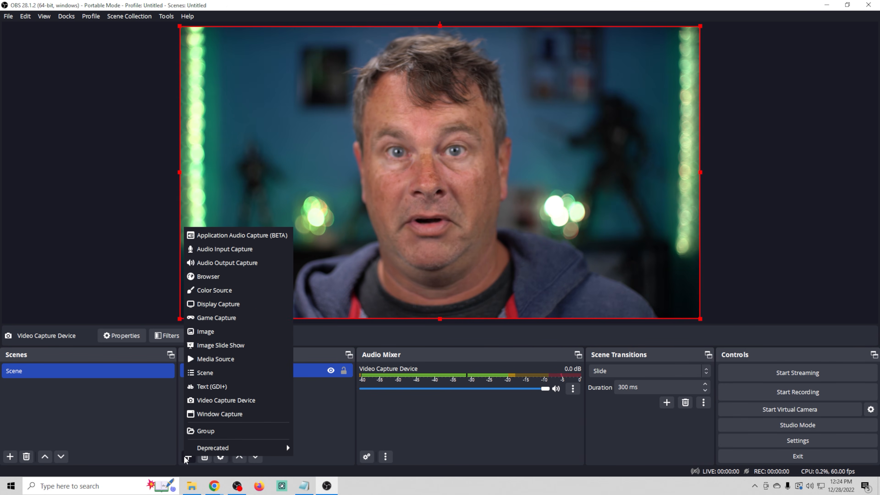
{"action": "left_click", "coordinate": [208, 276]}
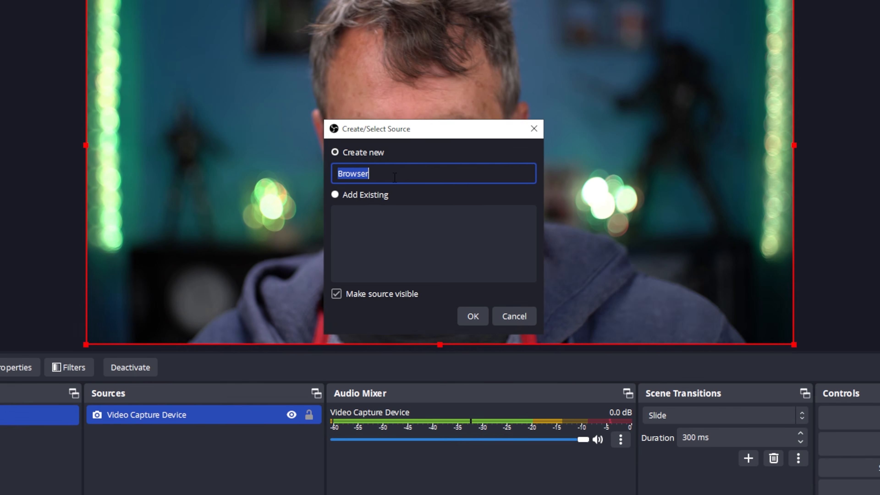
{"action": "type", "text": "Alerts"}
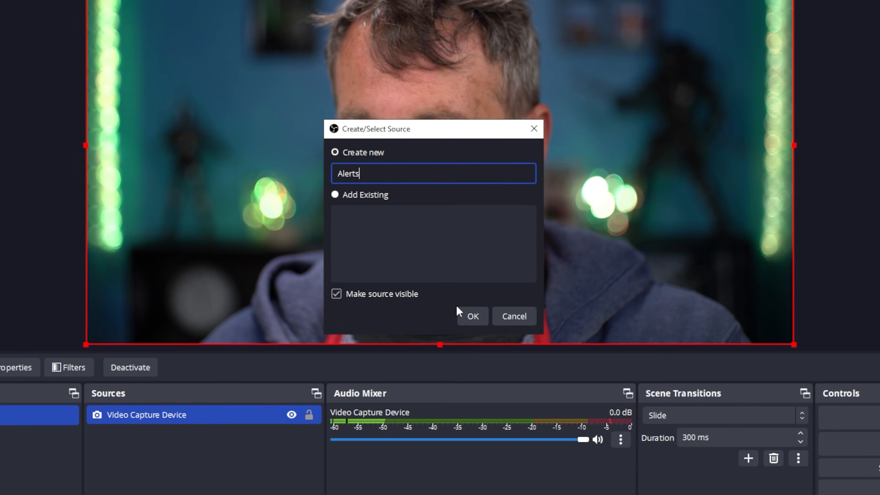
{"action": "left_click", "coordinate": [472, 314]}
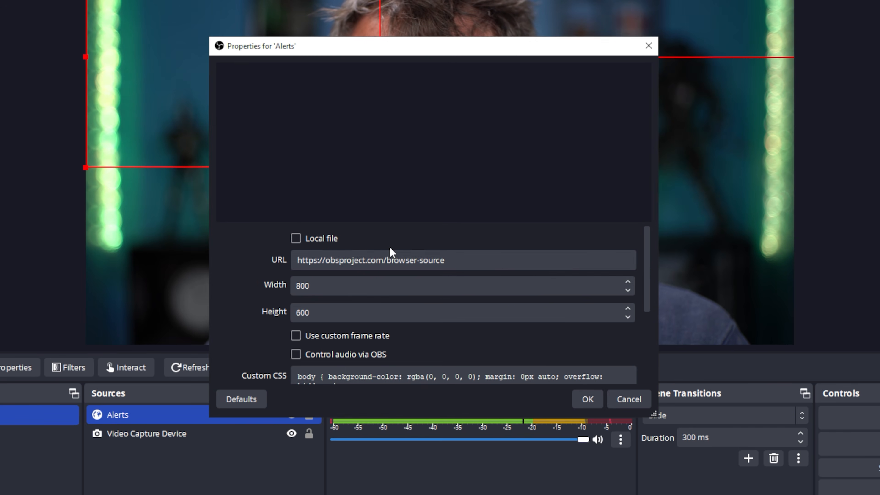
- Configure the Alerts browser source with the copied overlay URL, width 1920, height 1080 and Control audio via OBS enabled, and confirm
{"action": "triple_click", "coordinate": [310, 258]}
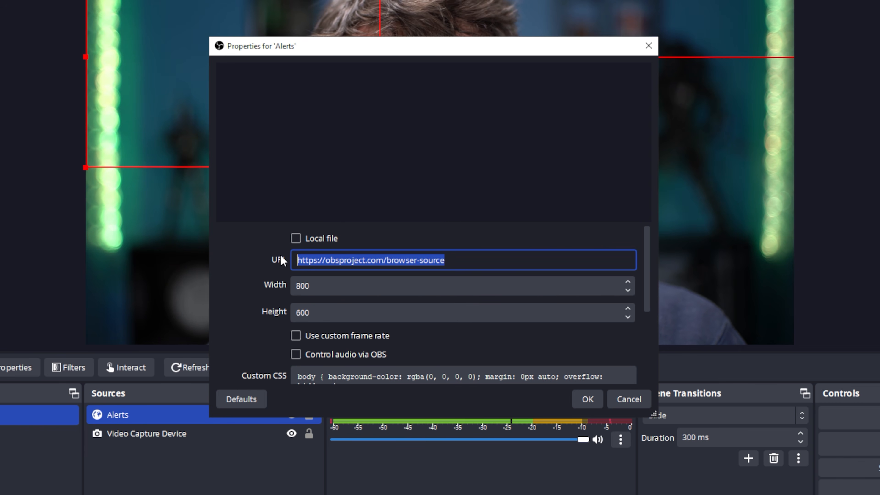
{"action": "type", "text": "SE vo Alert setup"}
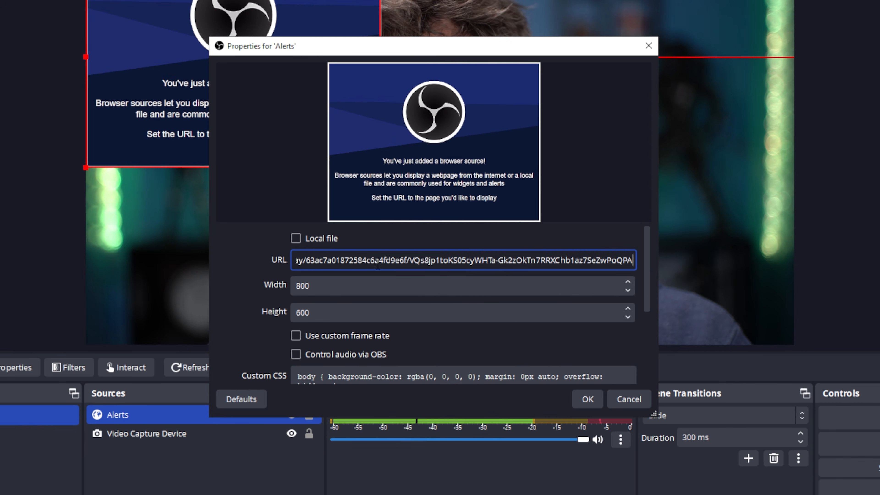
{"action": "key", "text": "Tab"}
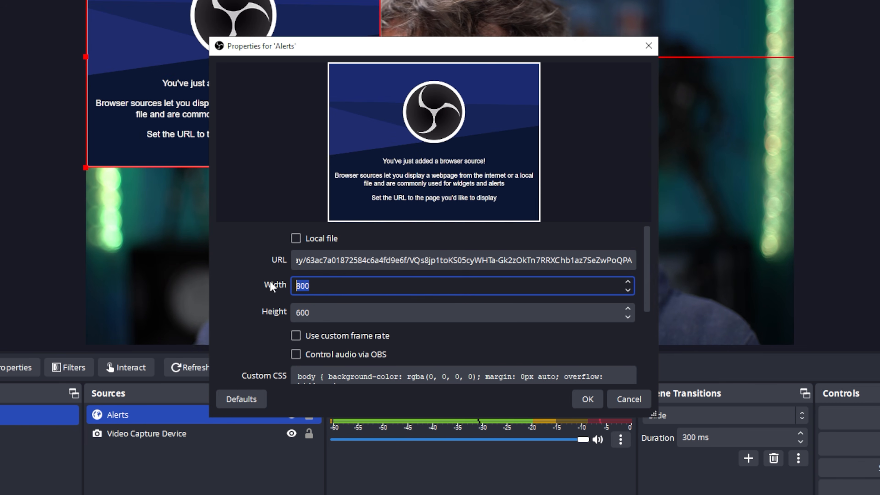
{"action": "type", "text": "1920"}
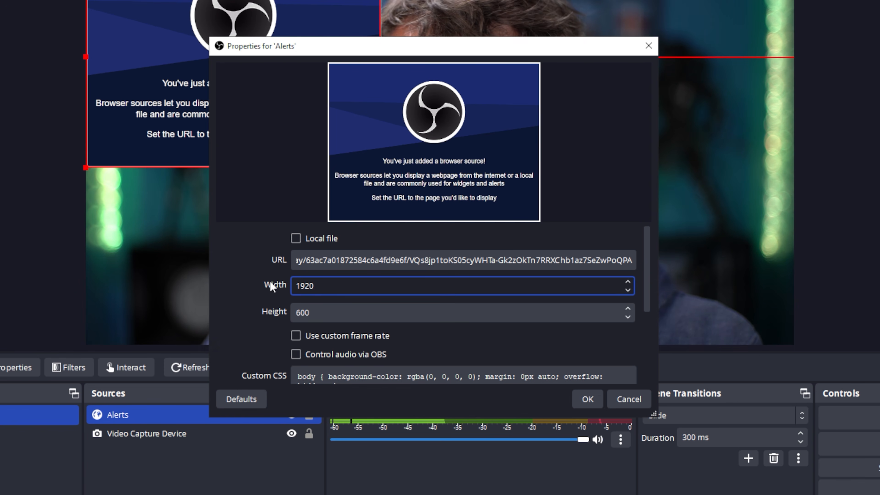
{"action": "key", "text": "Tab"}
{"action": "type", "text": "1080"}
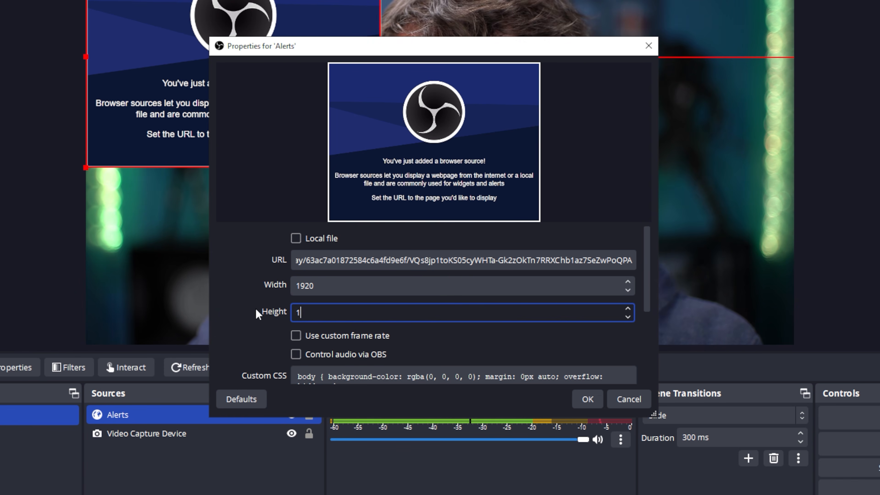
{"action": "key", "text": "Tab"}
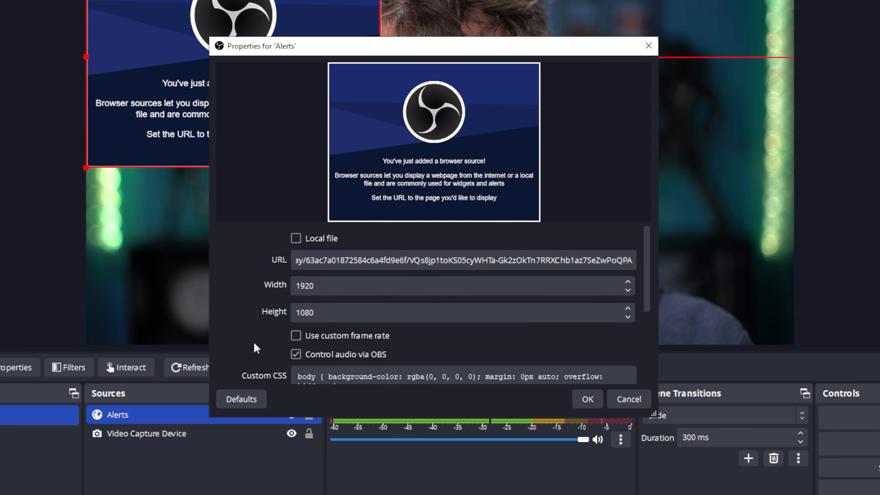
{"action": "scroll", "coordinate": [258, 343], "scroll_direction": "down", "scroll_amount": 4}
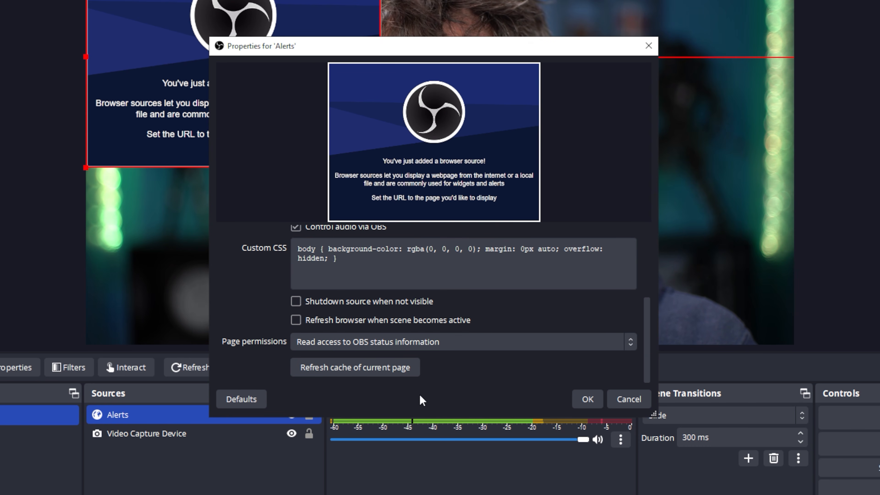
{"action": "left_click", "coordinate": [587, 399]}
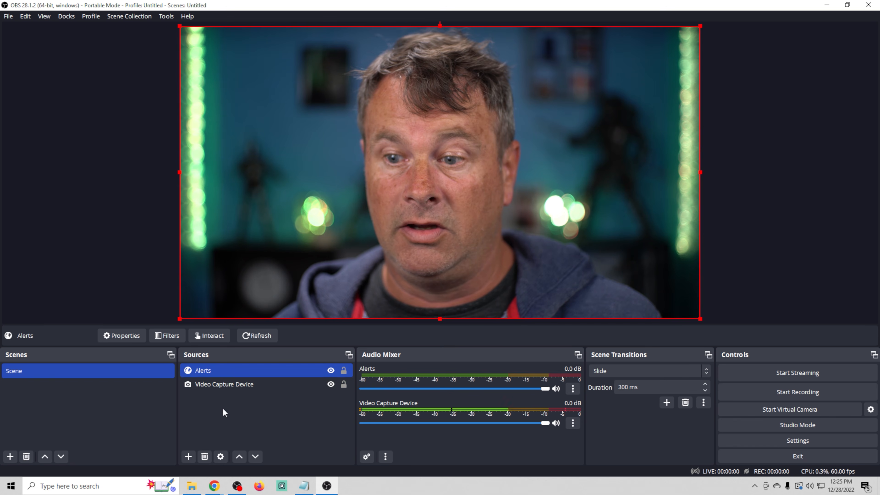
- Demonstrate source layering by moving Alerts below Video Capture Device and back above it
{"action": "left_click", "coordinate": [232, 381], "text": "ctrl"}
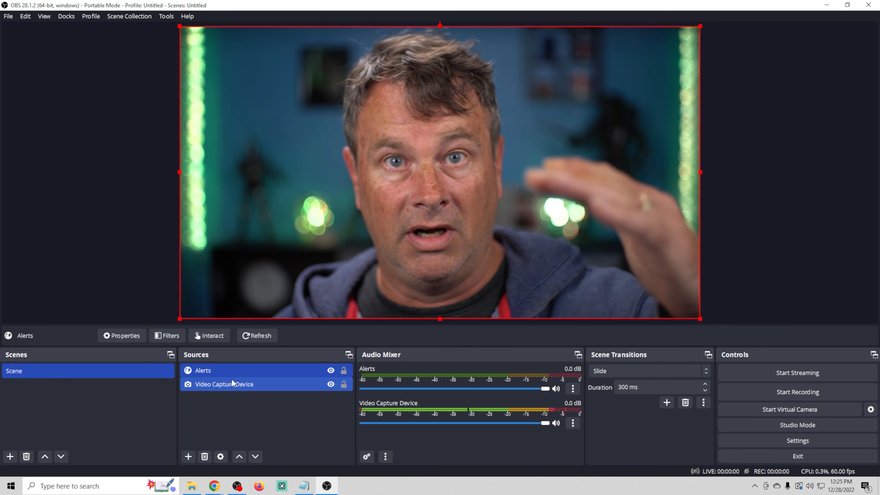
{"action": "left_click_drag", "start_coordinate": [229, 371], "coordinate": [231, 411]}
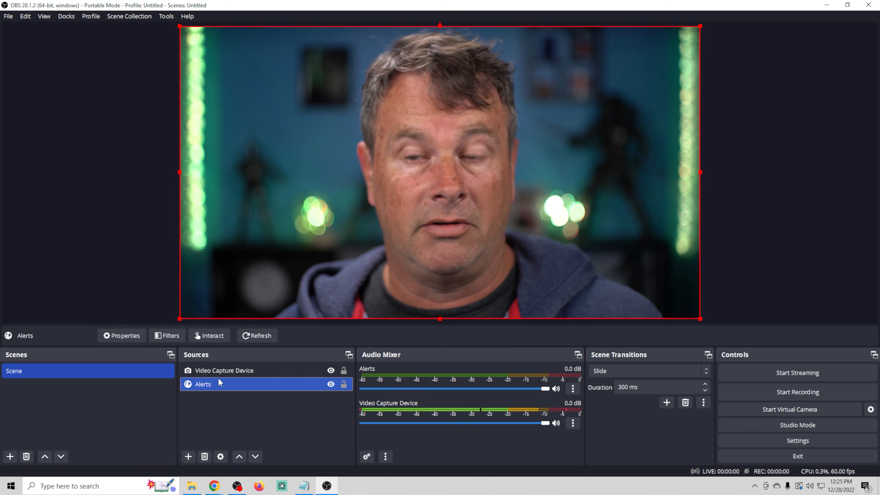
{"action": "left_click", "coordinate": [229, 372], "text": "ctrl"}
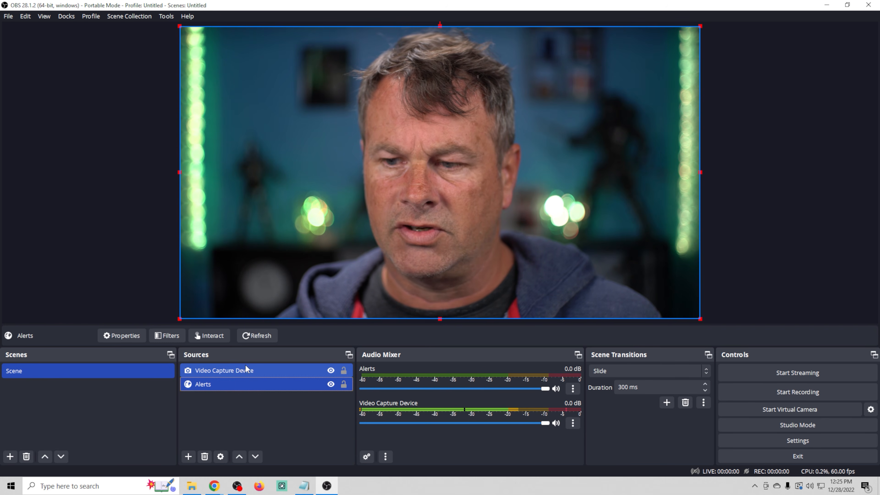
{"action": "left_click", "coordinate": [240, 370]}
{"action": "left_click_drag", "start_coordinate": [240, 371], "coordinate": [239, 402]}
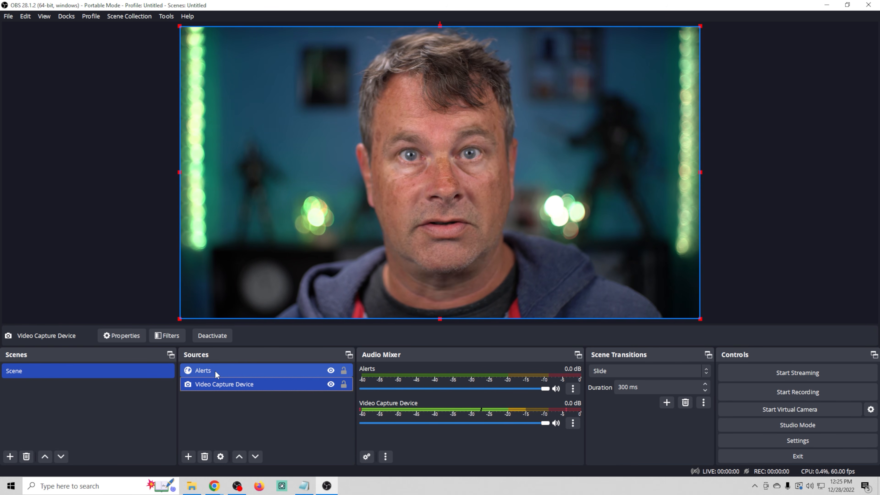
- Switch to the StreamElements overlay editor, emulate a subscriber event, and return to OBS to view the alert in the scene
{"action": "mouse_move", "coordinate": [214, 485]}
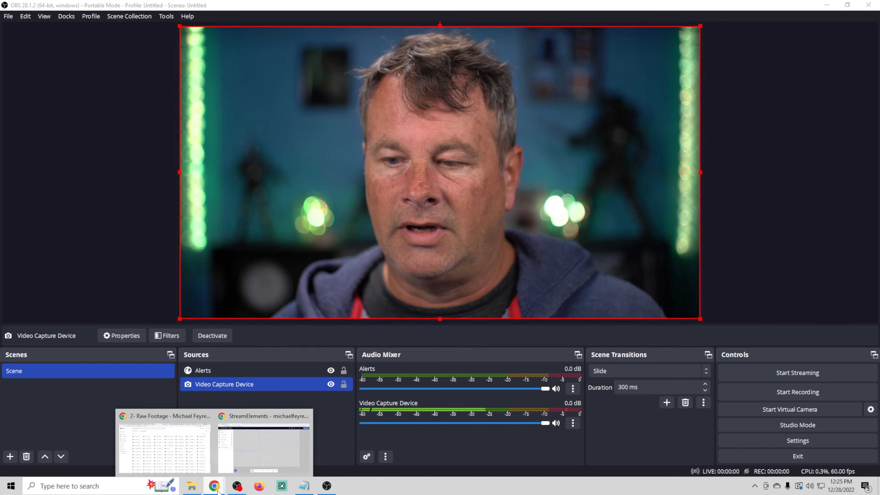
{"action": "left_click", "coordinate": [271, 448]}
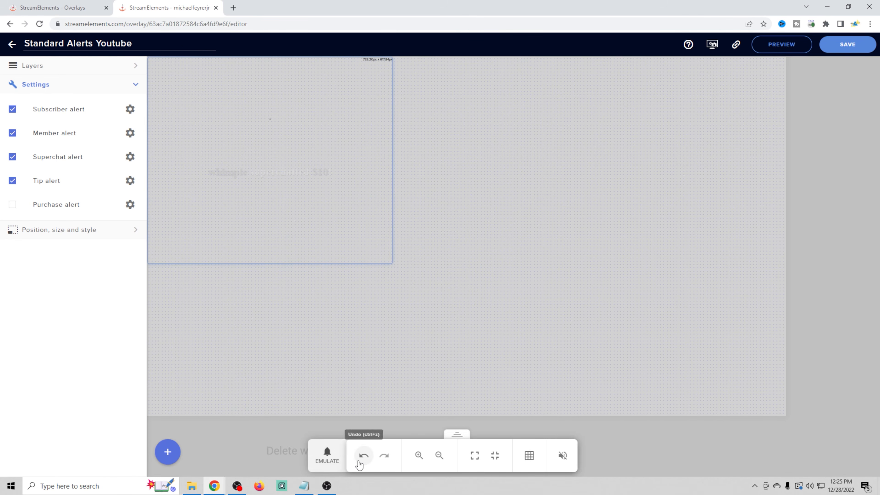
{"action": "left_click", "coordinate": [329, 462]}
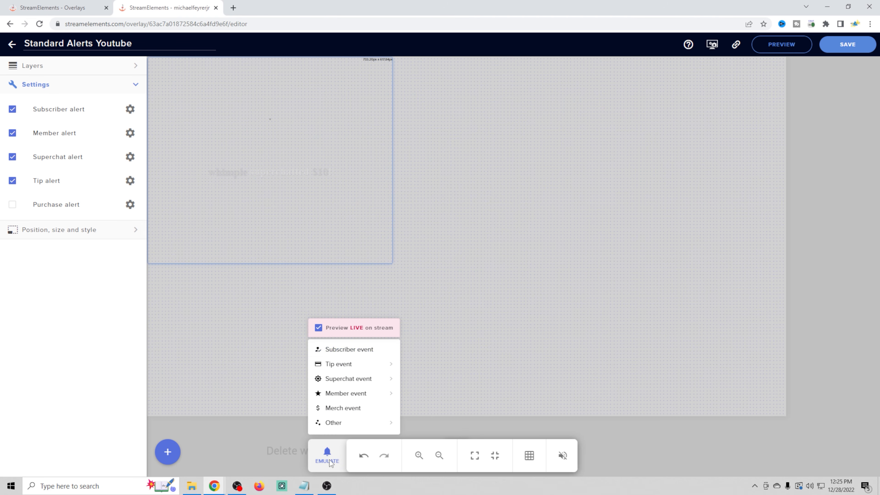
{"action": "left_click", "coordinate": [344, 350]}
{"action": "left_click", "coordinate": [326, 485]}
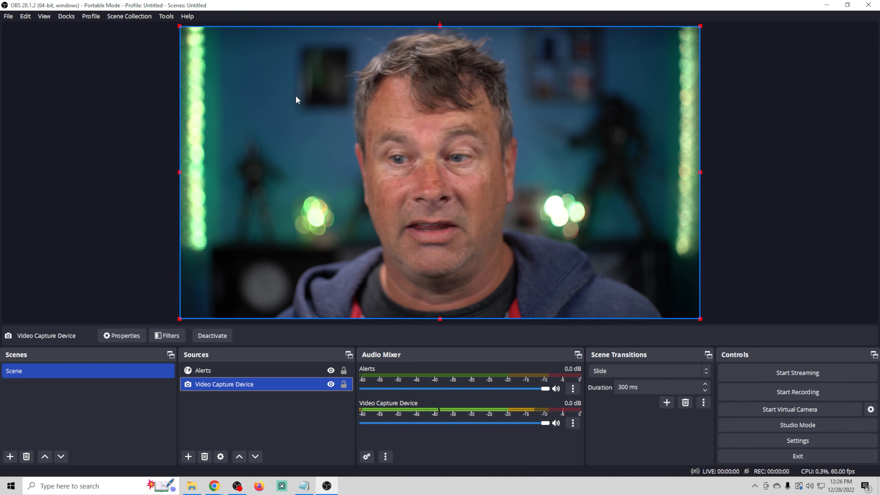
- Test an emulated subscriber alert with Alerts placed below Video Capture Device in OBS, and restore Alerts above the camera
{"action": "left_click", "coordinate": [270, 370]}
{"action": "left_click_drag", "start_coordinate": [271, 370], "coordinate": [276, 410]}
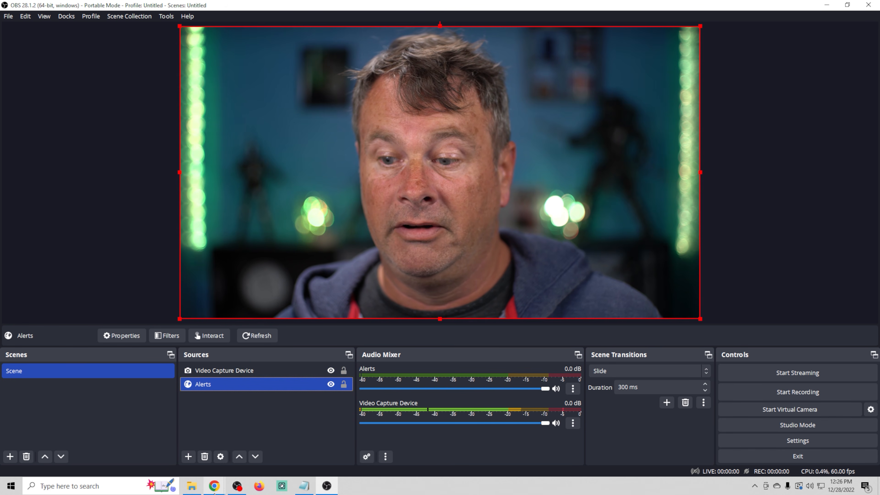
{"action": "mouse_move", "coordinate": [214, 486]}
{"action": "left_click", "coordinate": [292, 427]}
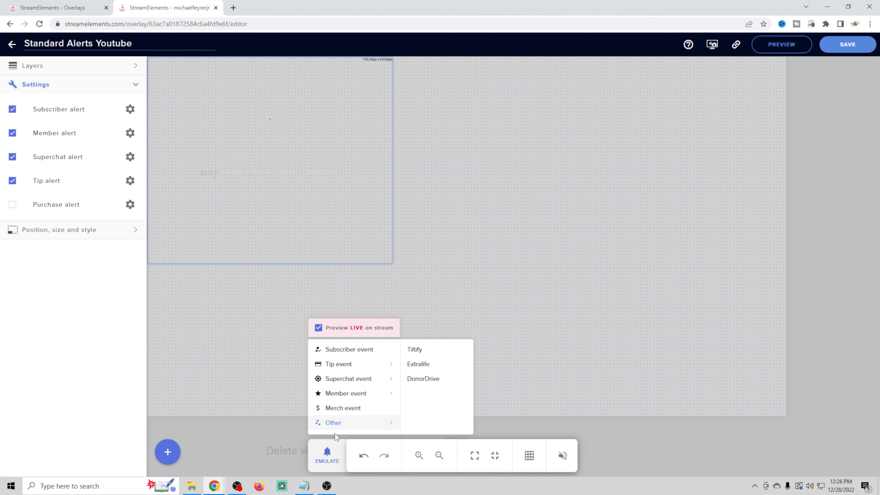
{"action": "left_click", "coordinate": [364, 353]}
{"action": "left_click", "coordinate": [327, 485]}
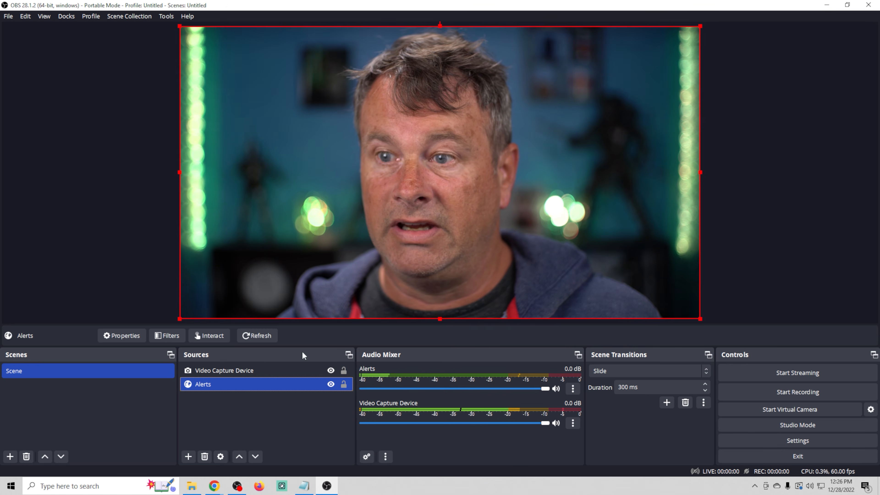
{"action": "left_click_drag", "start_coordinate": [256, 370], "coordinate": [257, 404]}
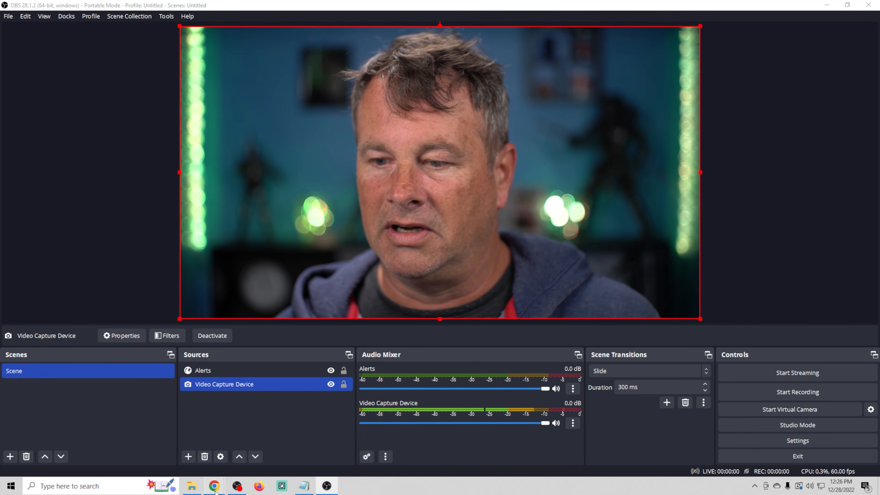
- Switch to the StreamElements overlay editor, move the AlertBox to the canvas's upper-right corner, and save the overlay
{"action": "mouse_move", "coordinate": [216, 486]}
{"action": "left_click", "coordinate": [302, 440]}
{"action": "left_click_drag", "start_coordinate": [269, 149], "coordinate": [655, 149]}
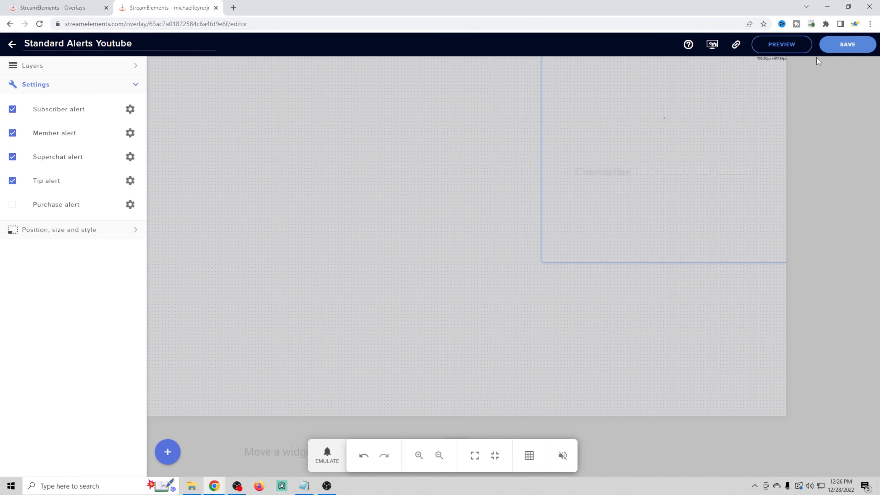
{"action": "left_click", "coordinate": [833, 48]}
- Emulate a $10 tip event to test the alert at the AlertBox's new position
{"action": "left_click", "coordinate": [327, 455]}
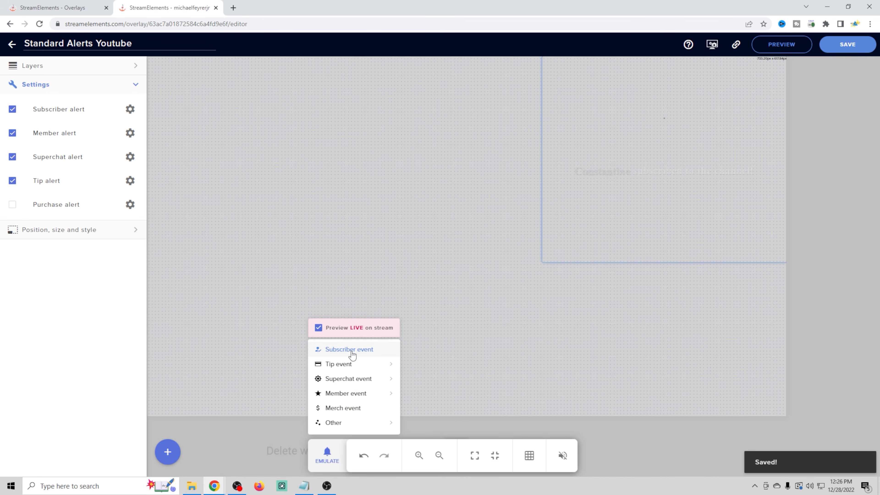
{"action": "mouse_move", "coordinate": [349, 371]}
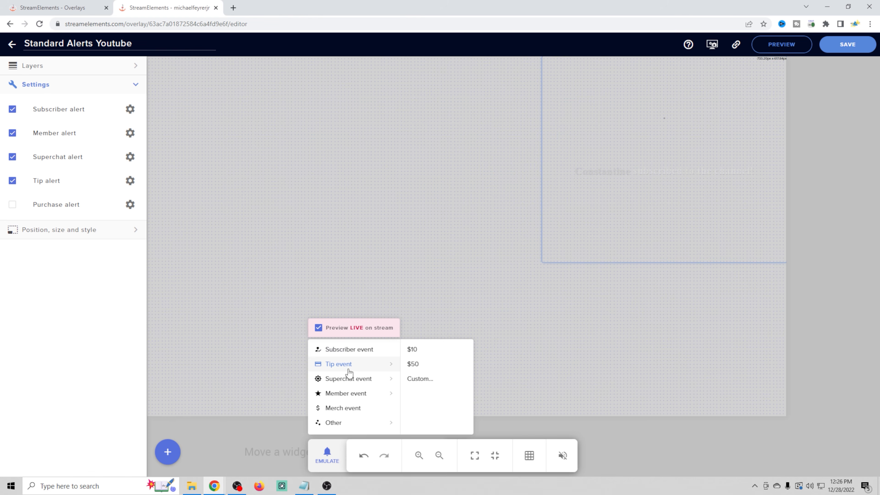
{"action": "left_click", "coordinate": [418, 351]}
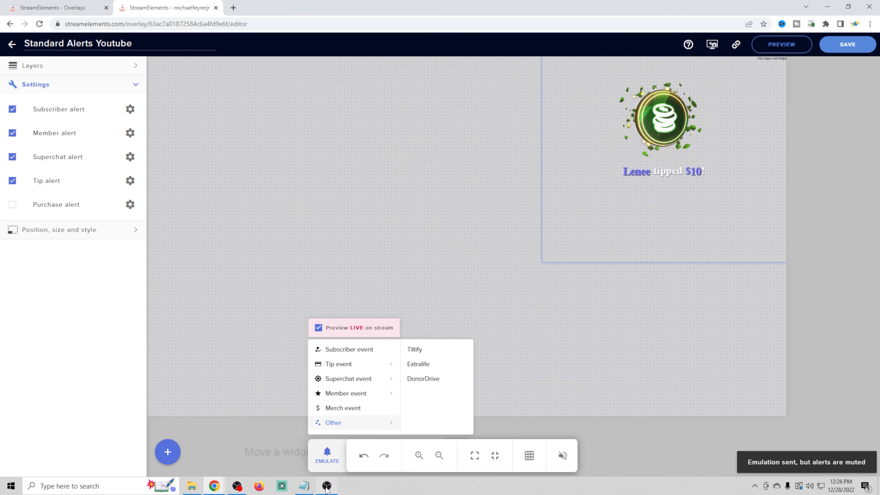